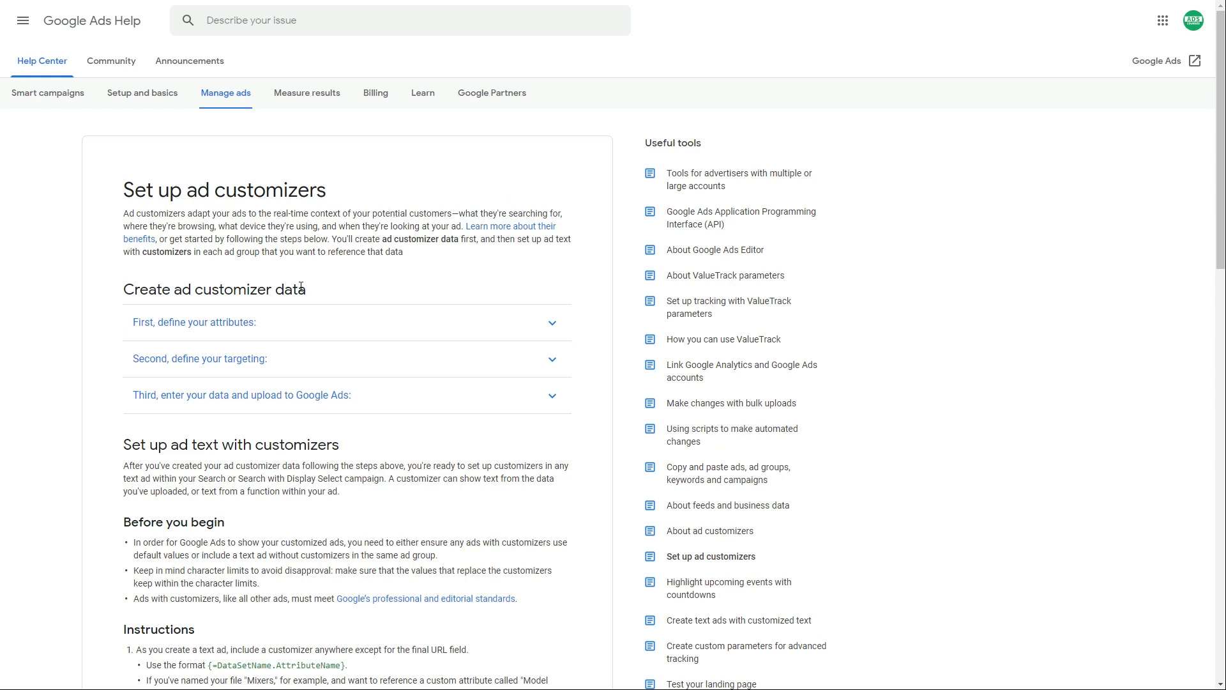
- Expand 'First, define your attributes' and open the ad customizer data template in Excel
click(311, 324)
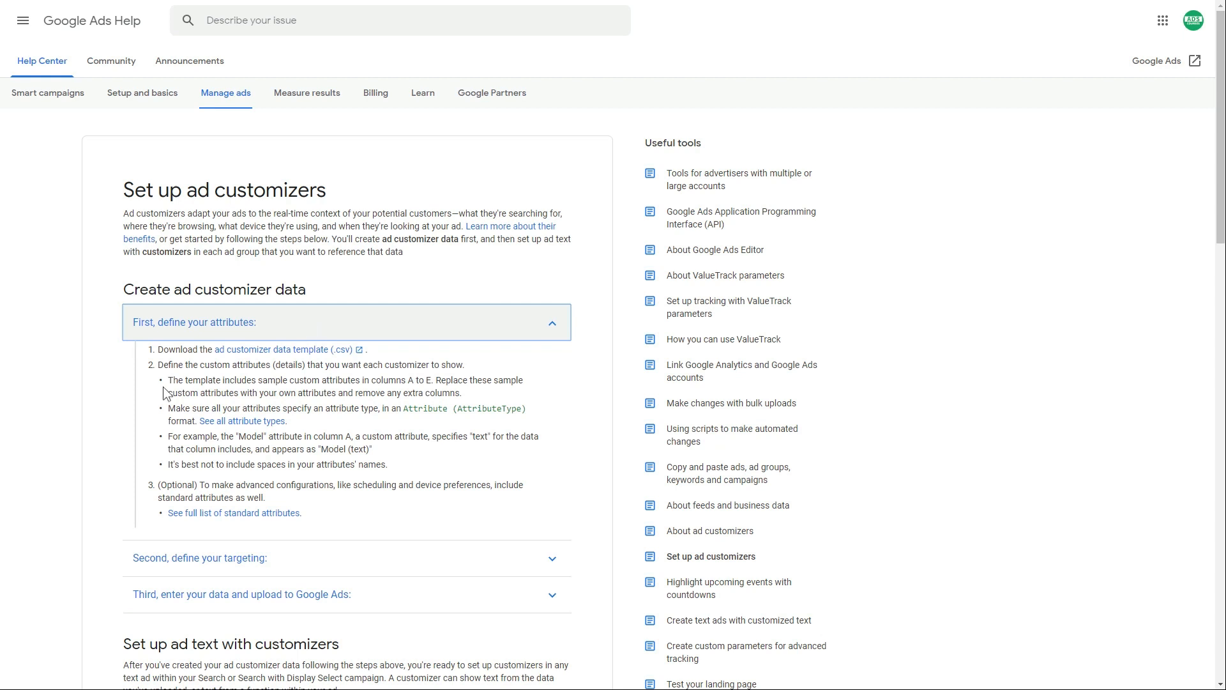
click(96, 401)
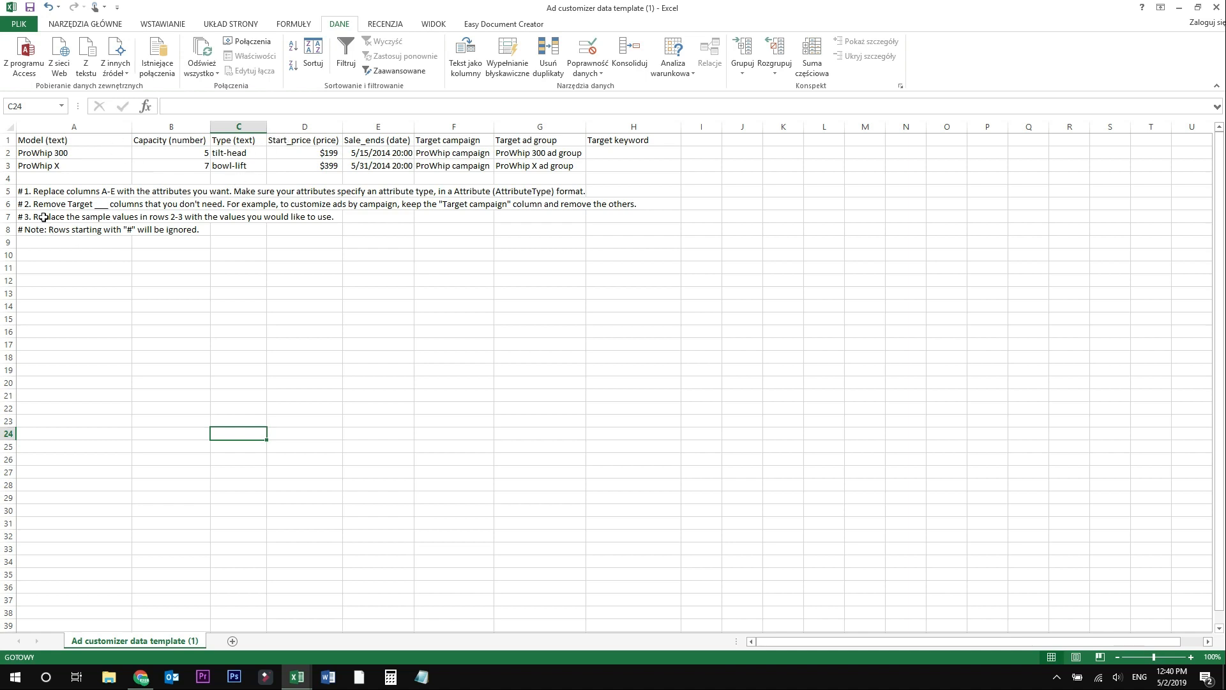
drag(46, 190, 55, 240)
click(73, 290)
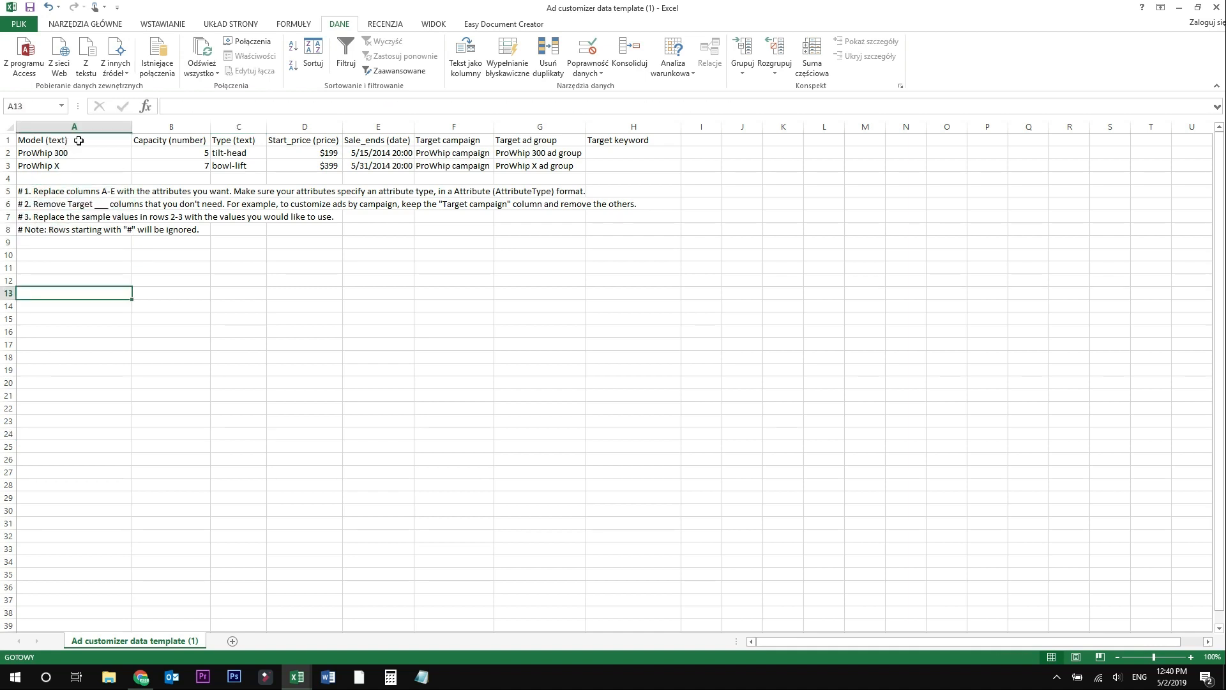
click(49, 139)
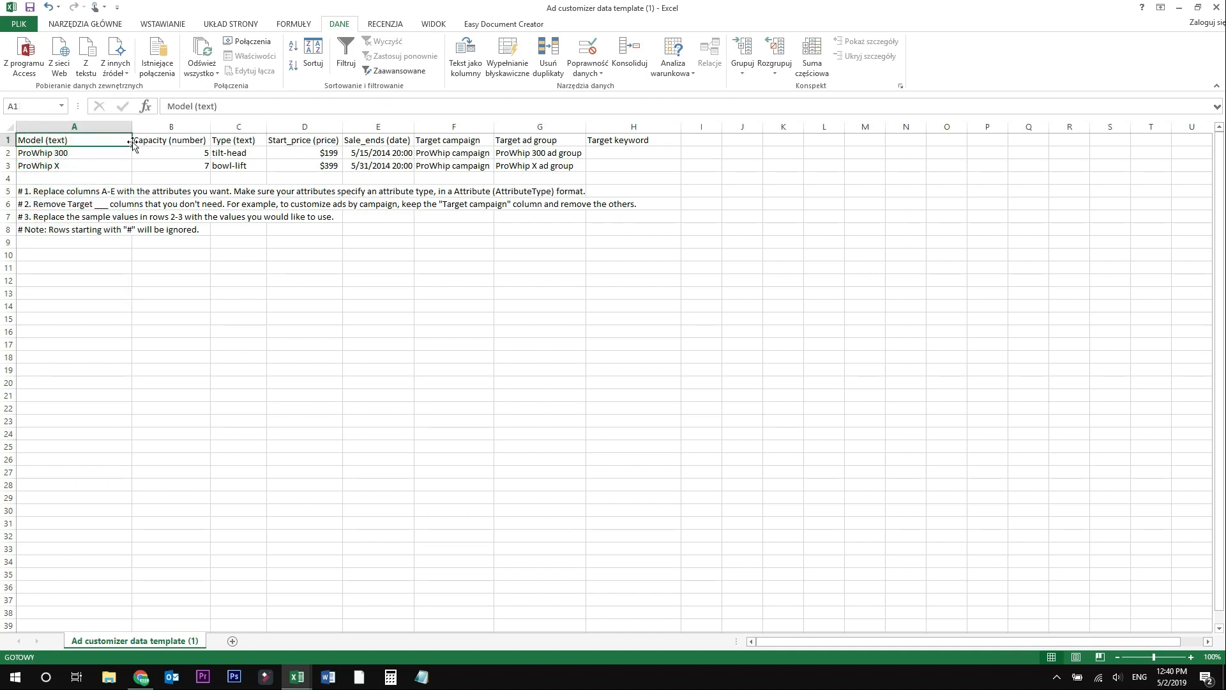
click(159, 140)
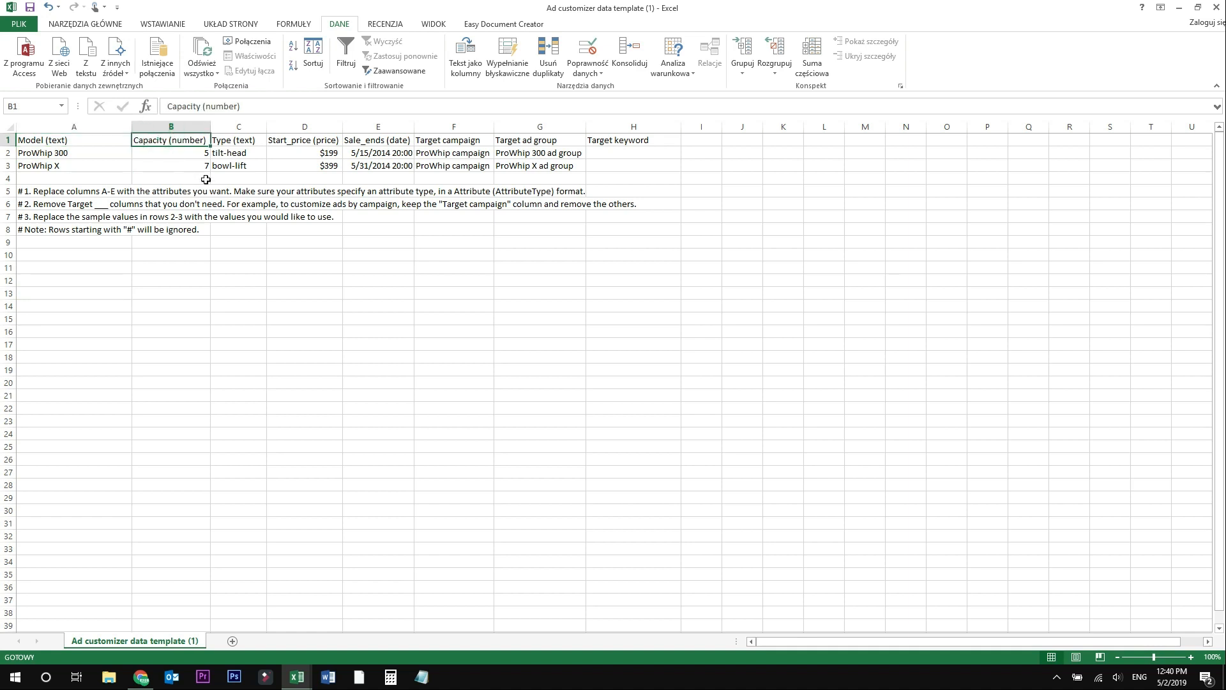
click(251, 141)
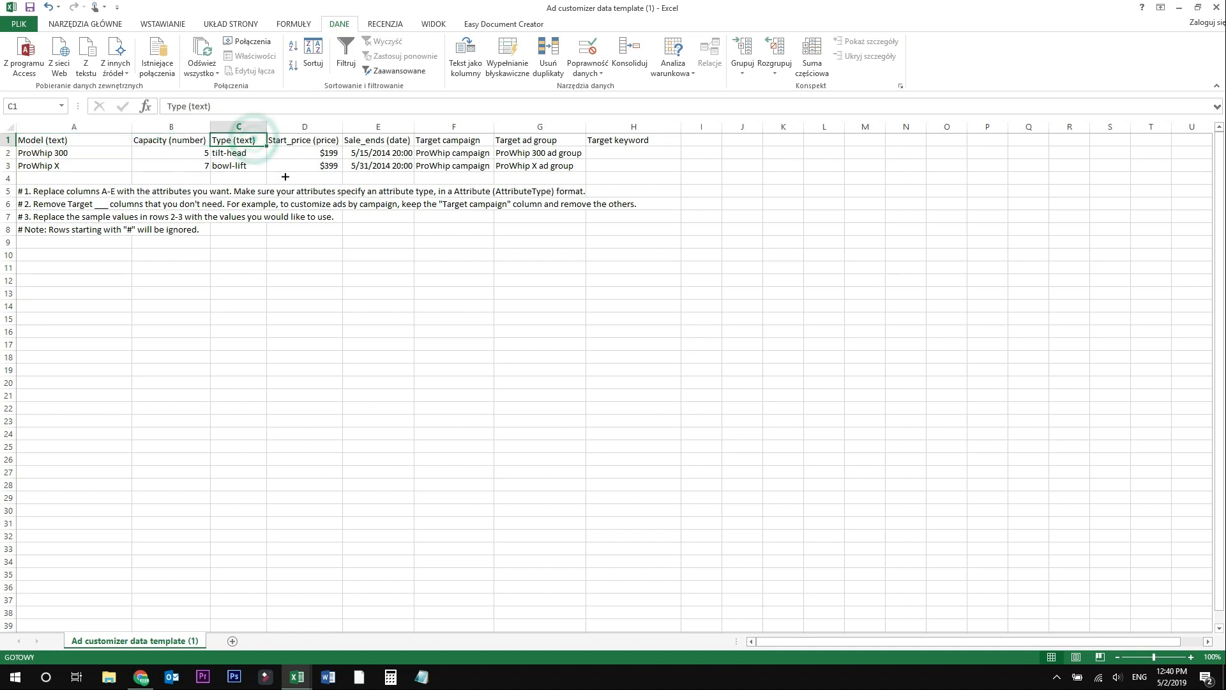
click(311, 141)
click(370, 141)
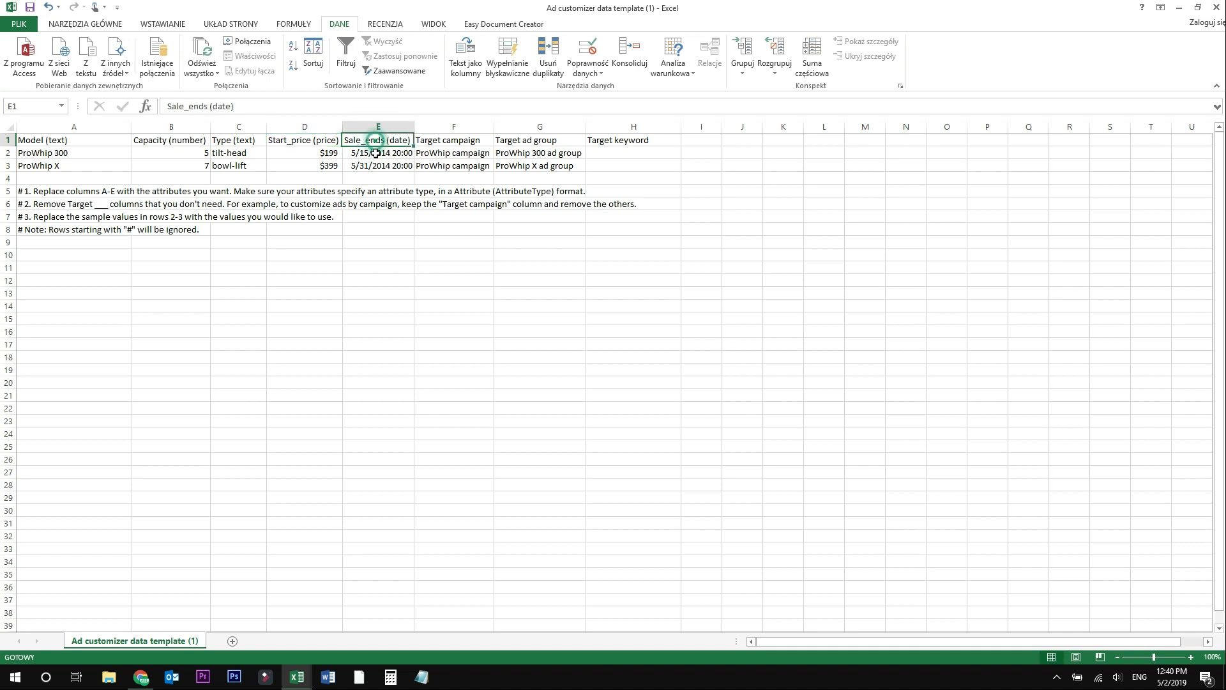
click(440, 141)
drag(441, 142, 630, 164)
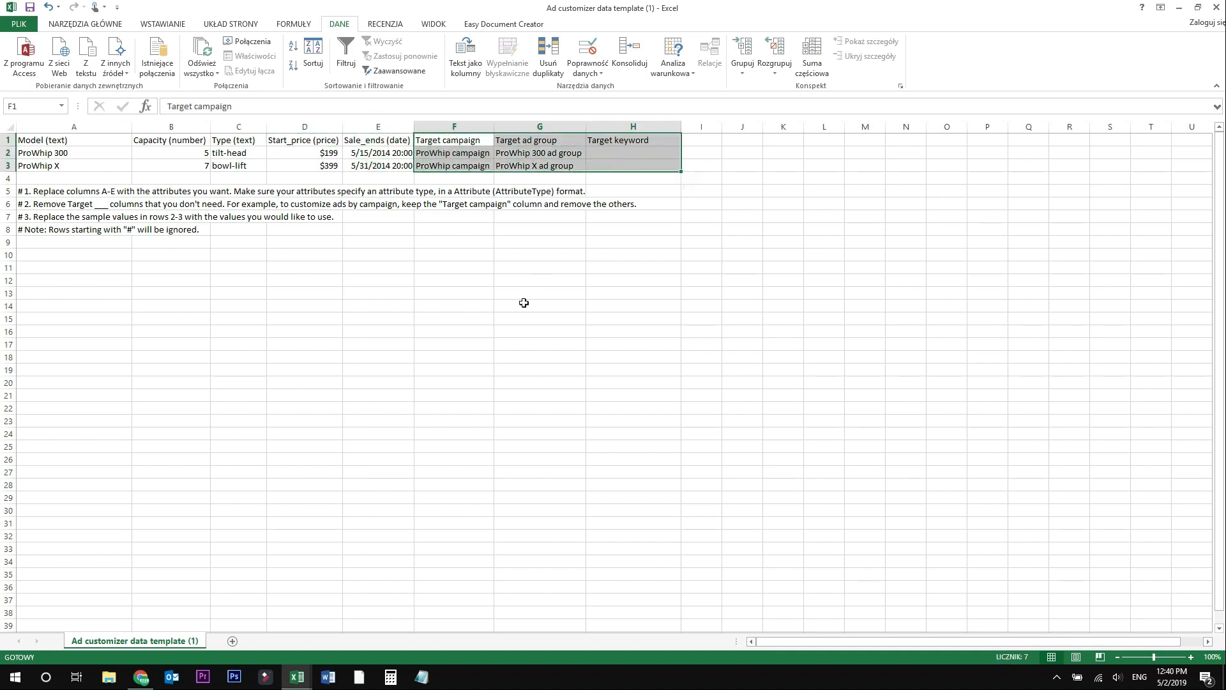
click(453, 344)
click(92, 154)
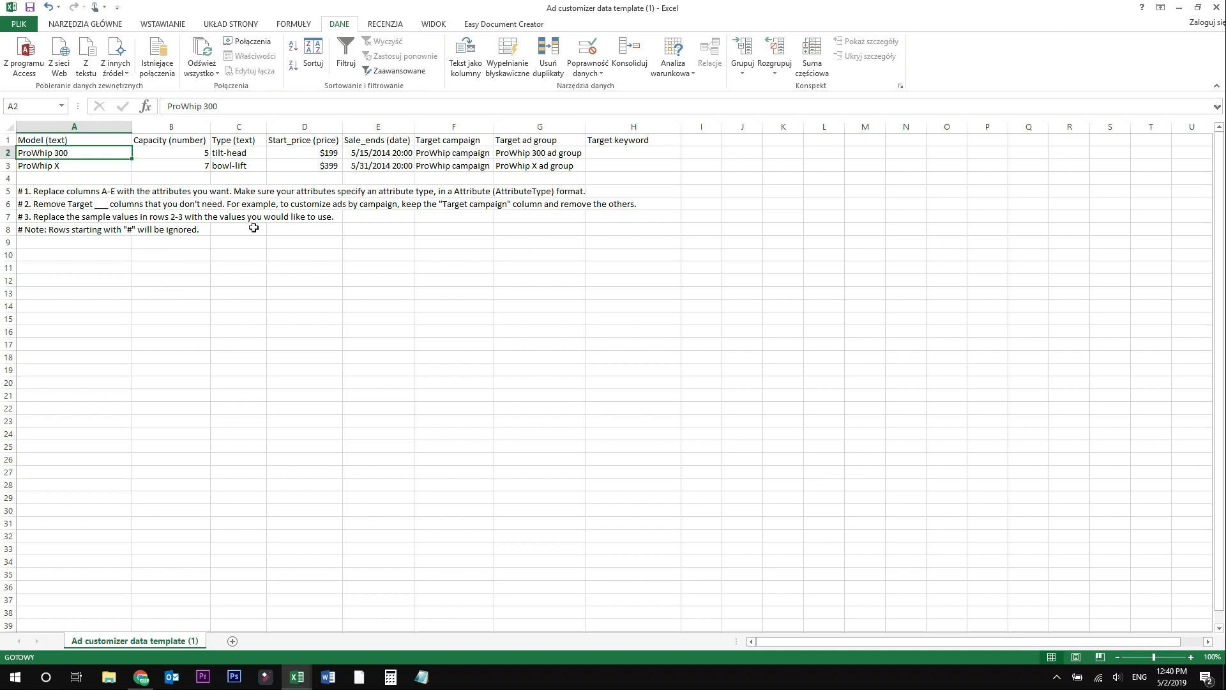
- Return to the Help article, collapse the define-attributes steps and find 'Specs for customizer data'
click(141, 677)
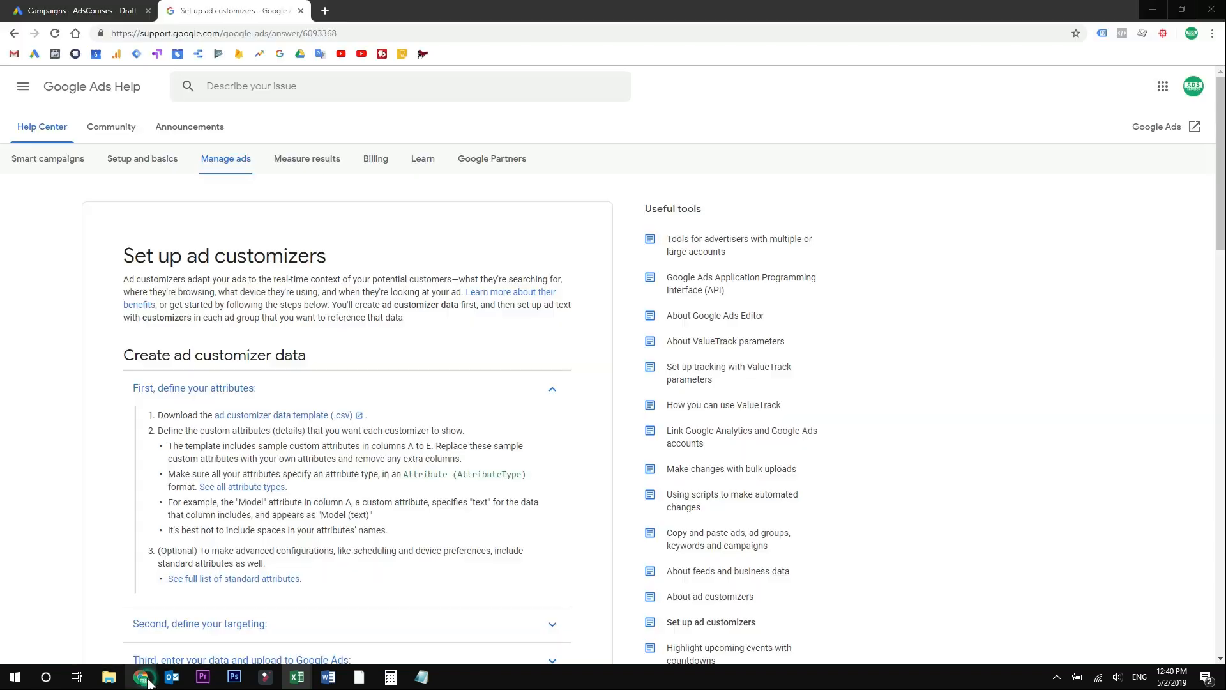
click(304, 324)
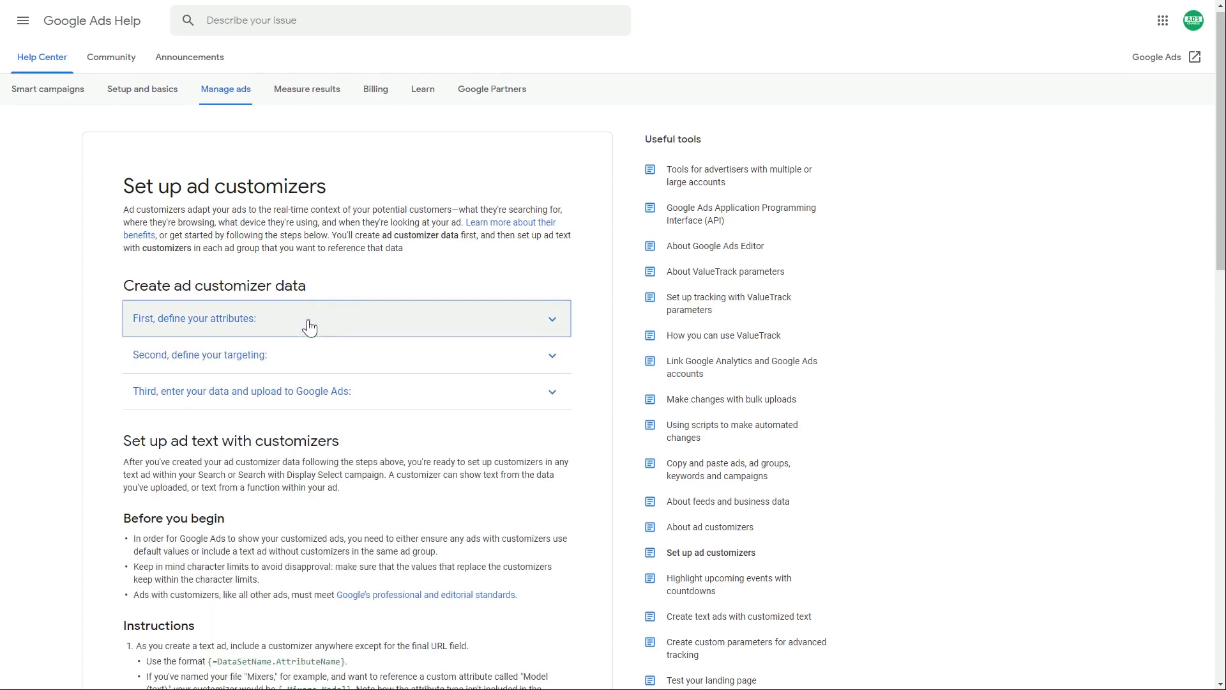
scroll(300, 326, down, 6)
scroll(94, 319, down, 8)
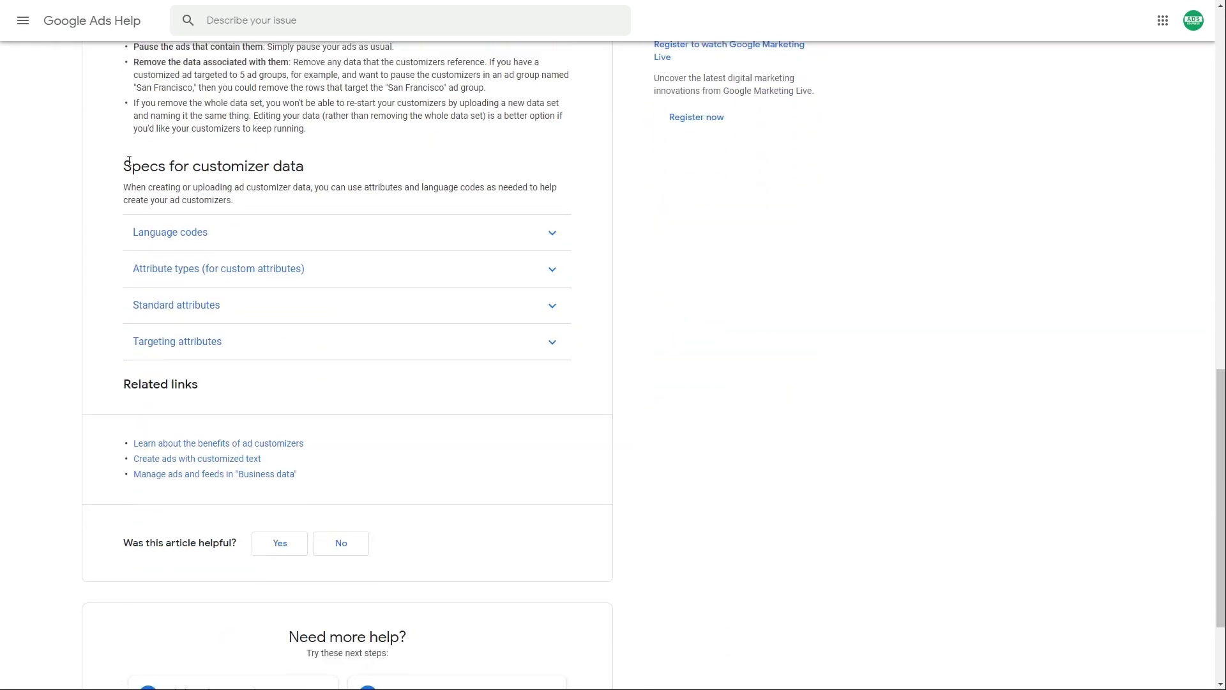
drag(125, 163, 294, 170)
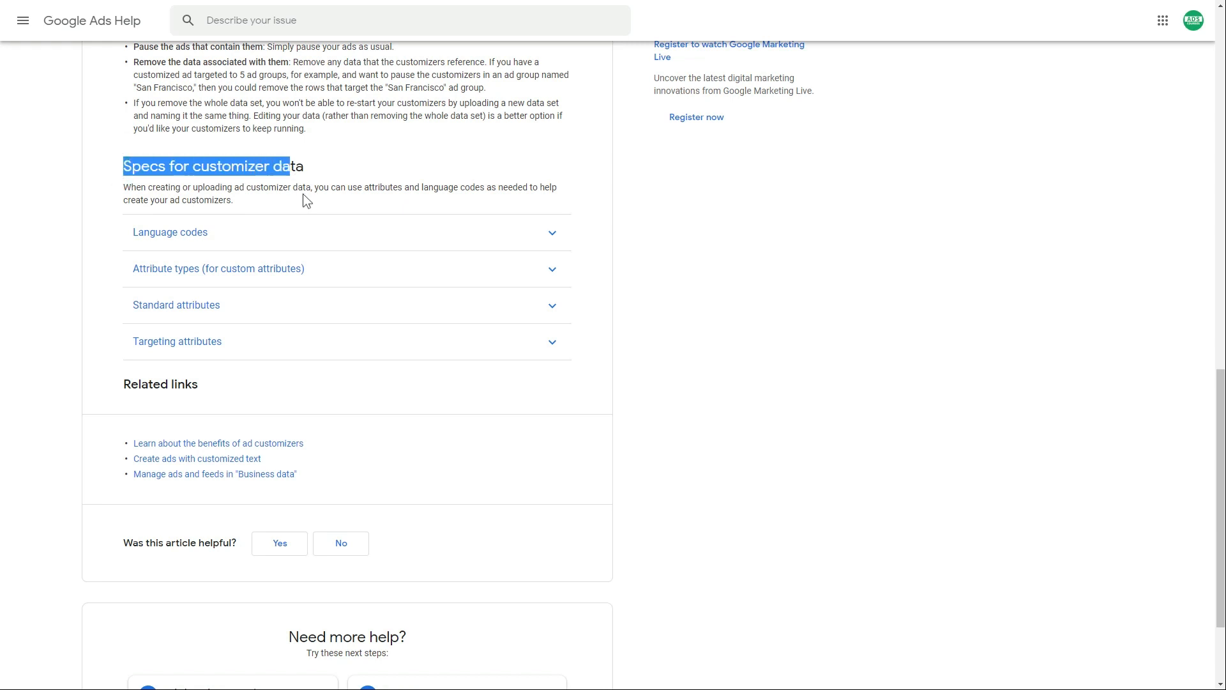
- Review the Language codes and Attribute types tables, including the $24.99 price example
click(222, 232)
click(223, 233)
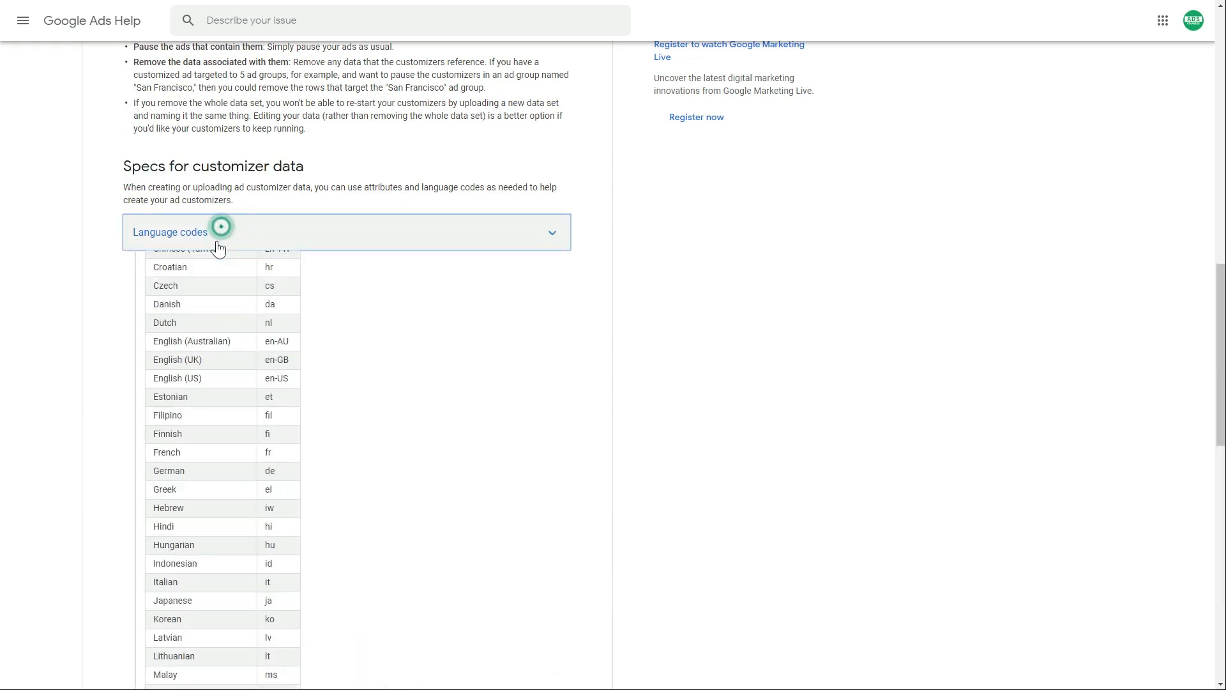
scroll(403, 295, down, 1)
scroll(346, 279, up, 1)
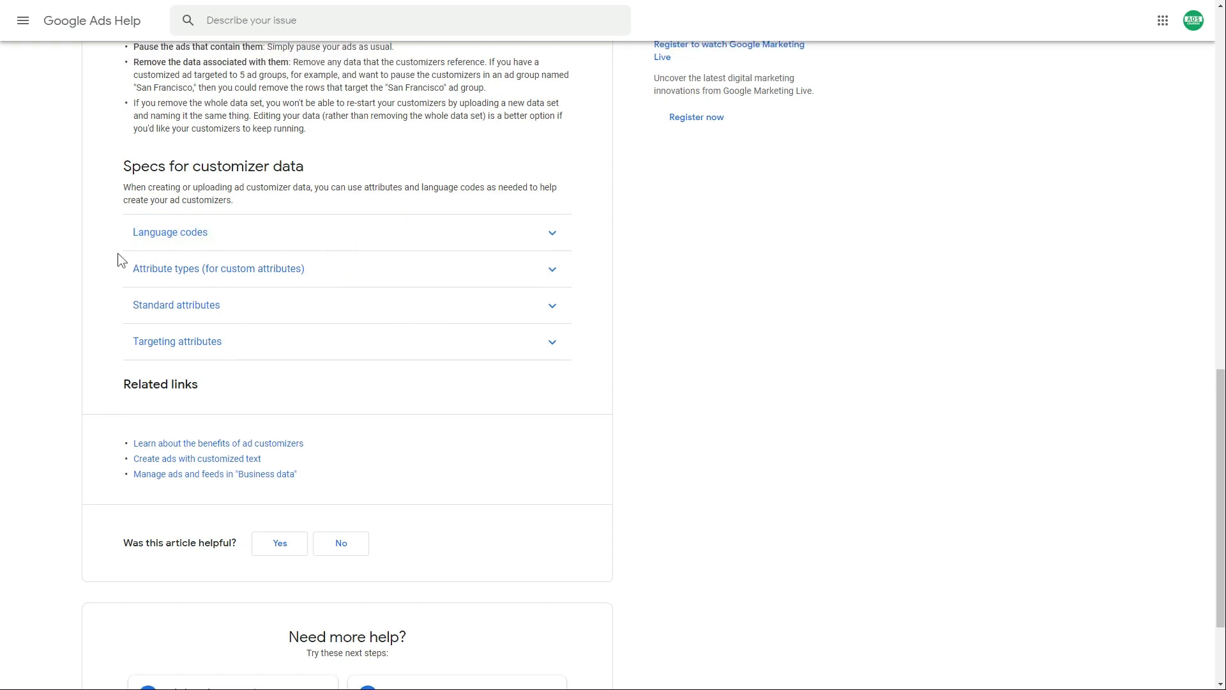
click(335, 272)
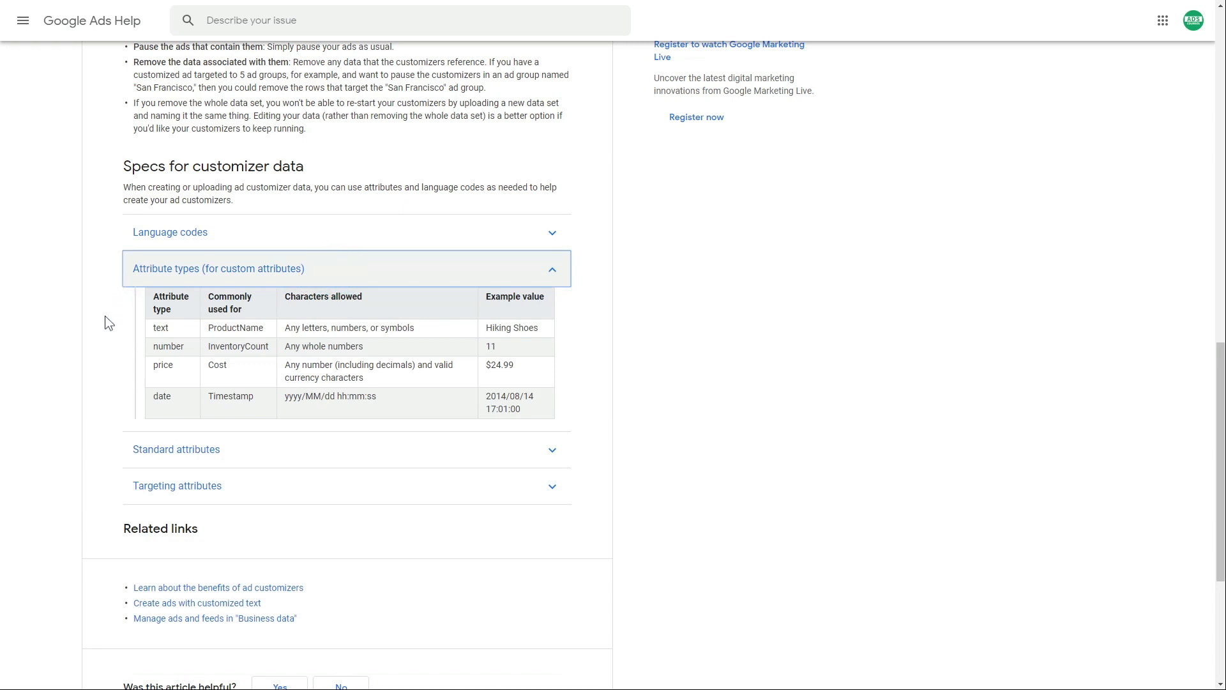
click(149, 331)
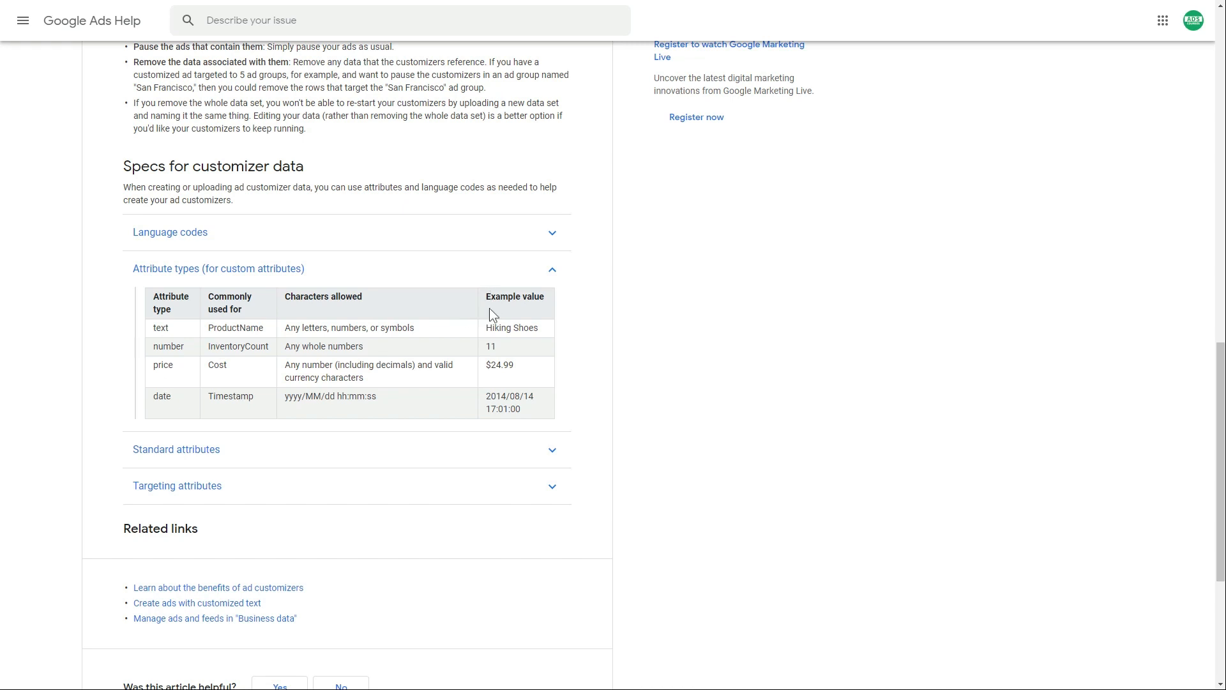
drag(490, 365, 504, 365)
click(312, 271)
- Review the Standard attributes table, noting the Start date attribute
click(290, 307)
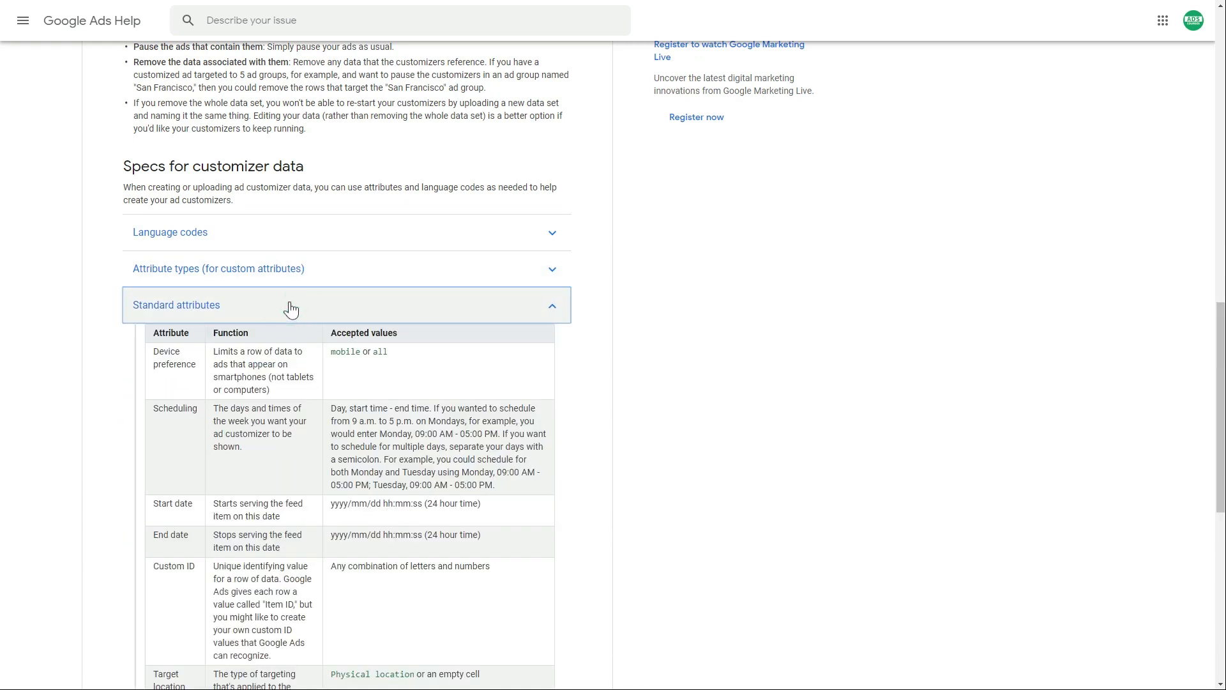
scroll(95, 344, down, 3)
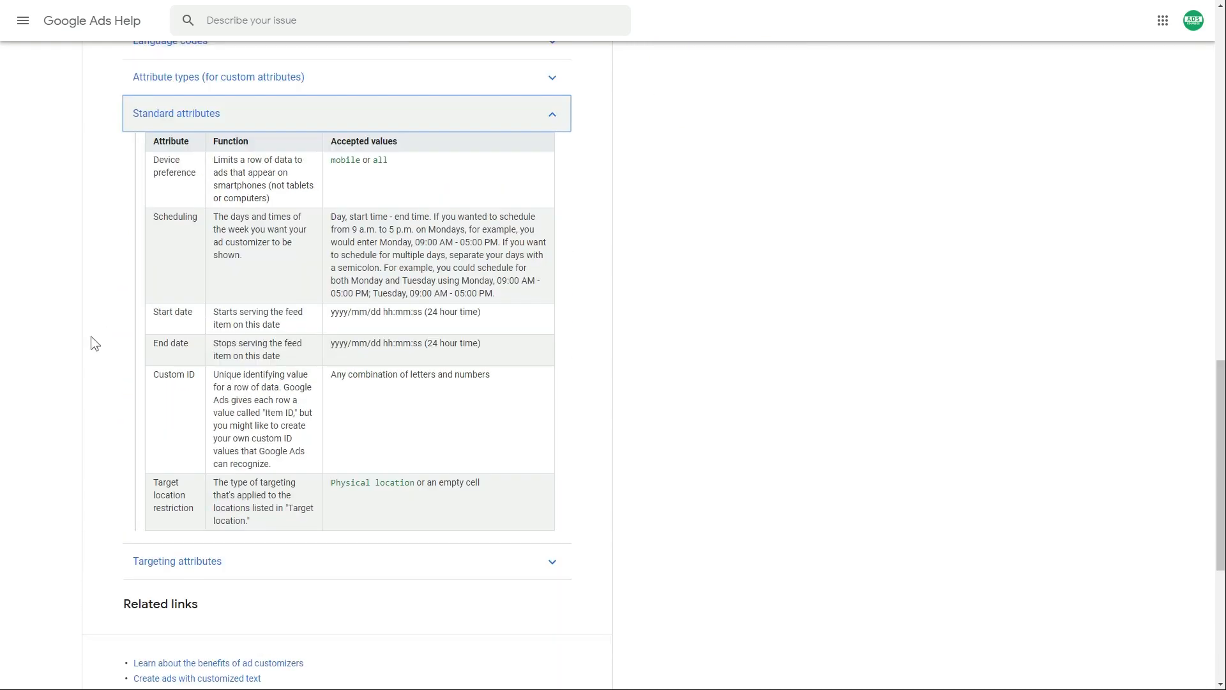
click(91, 335)
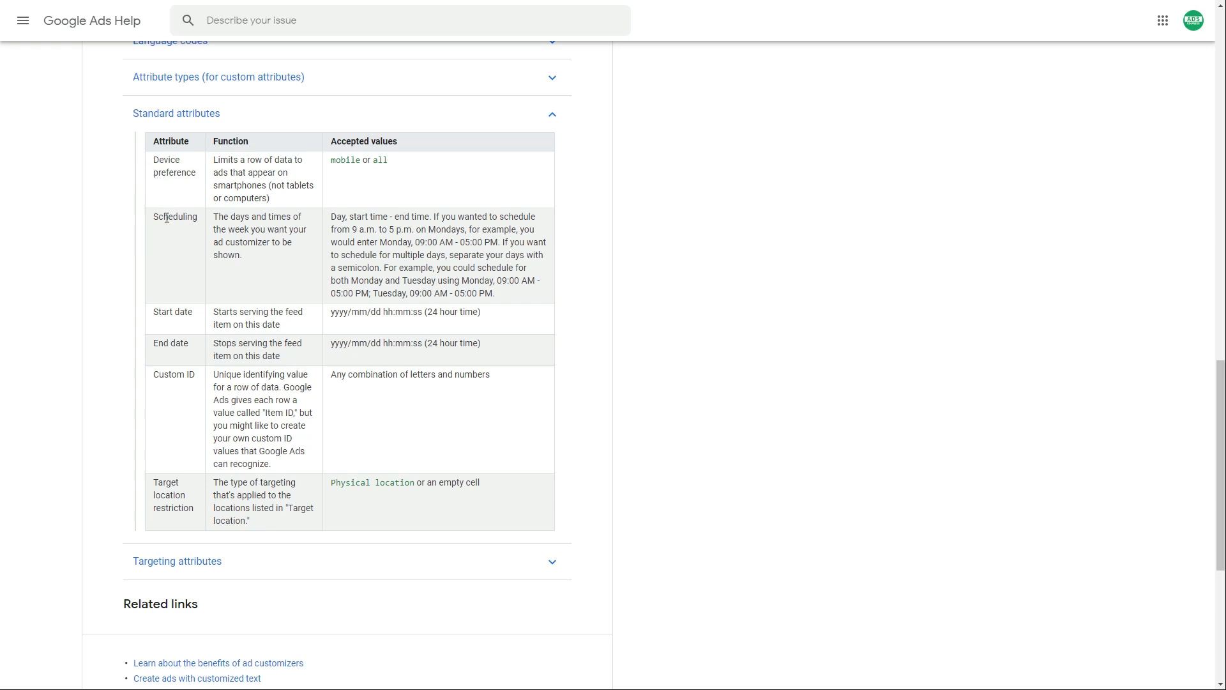
drag(158, 312, 193, 313)
click(199, 118)
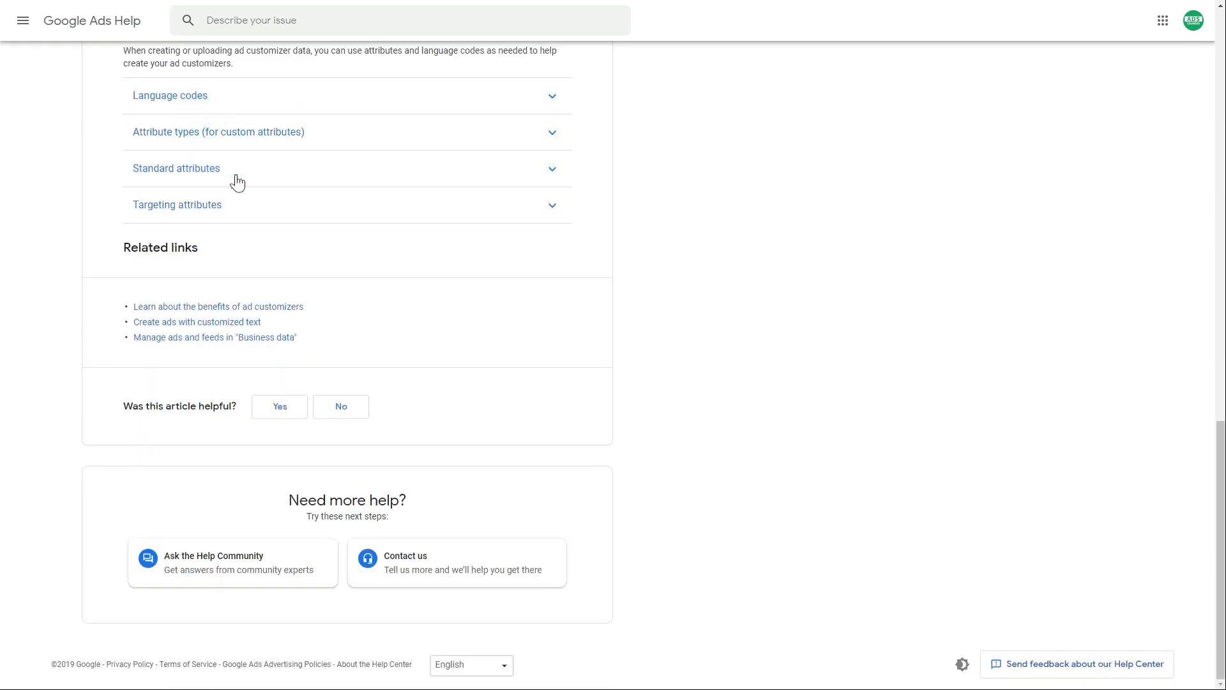
click(210, 172)
- Collapse the Standard attributes table and expand the Targeting attributes table
scroll(247, 230, up, 1)
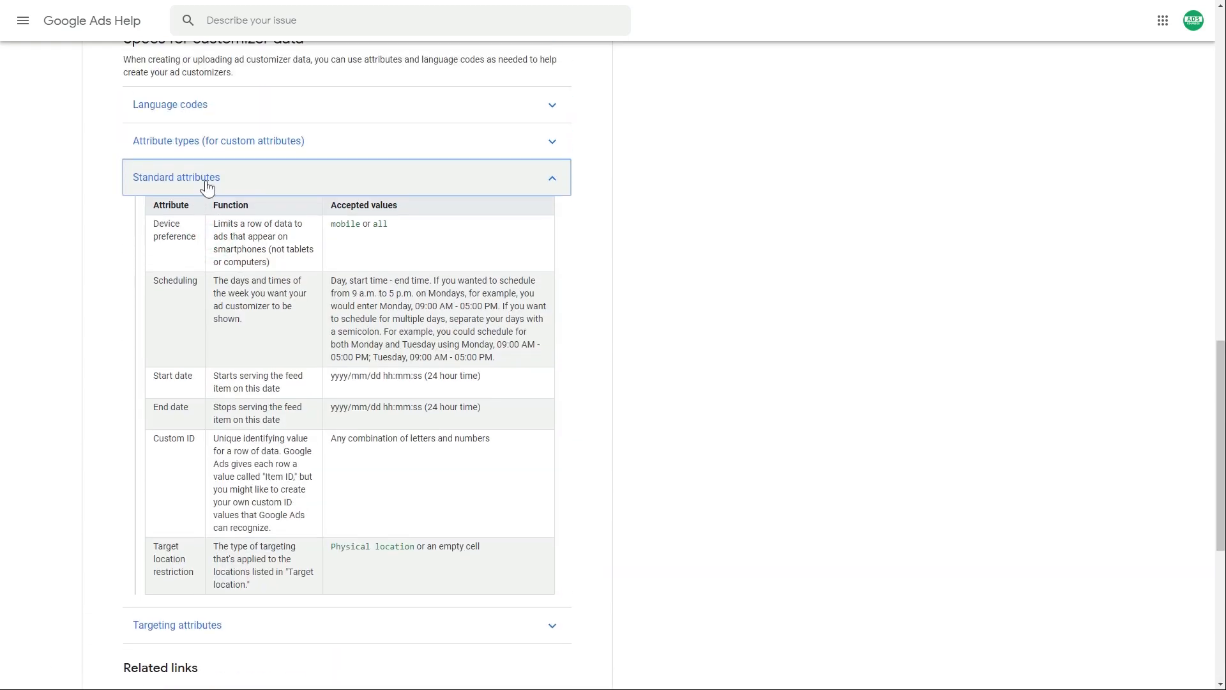
click(256, 177)
click(98, 203)
click(268, 213)
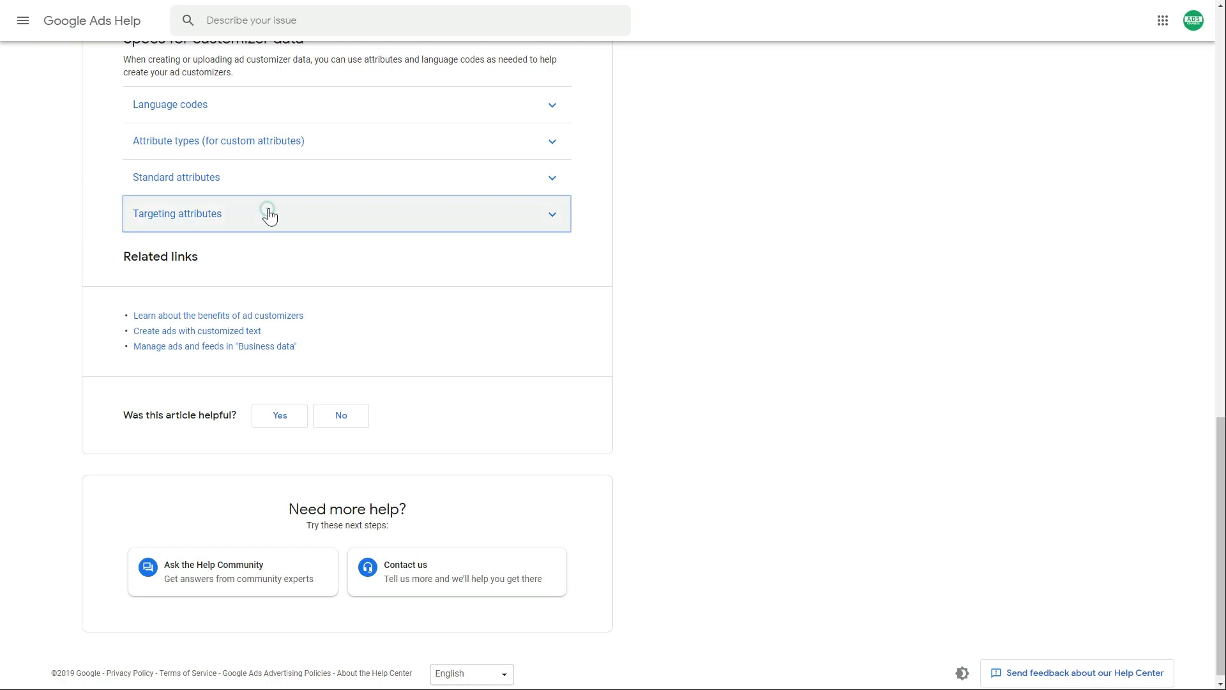
scroll(267, 224, down, 1)
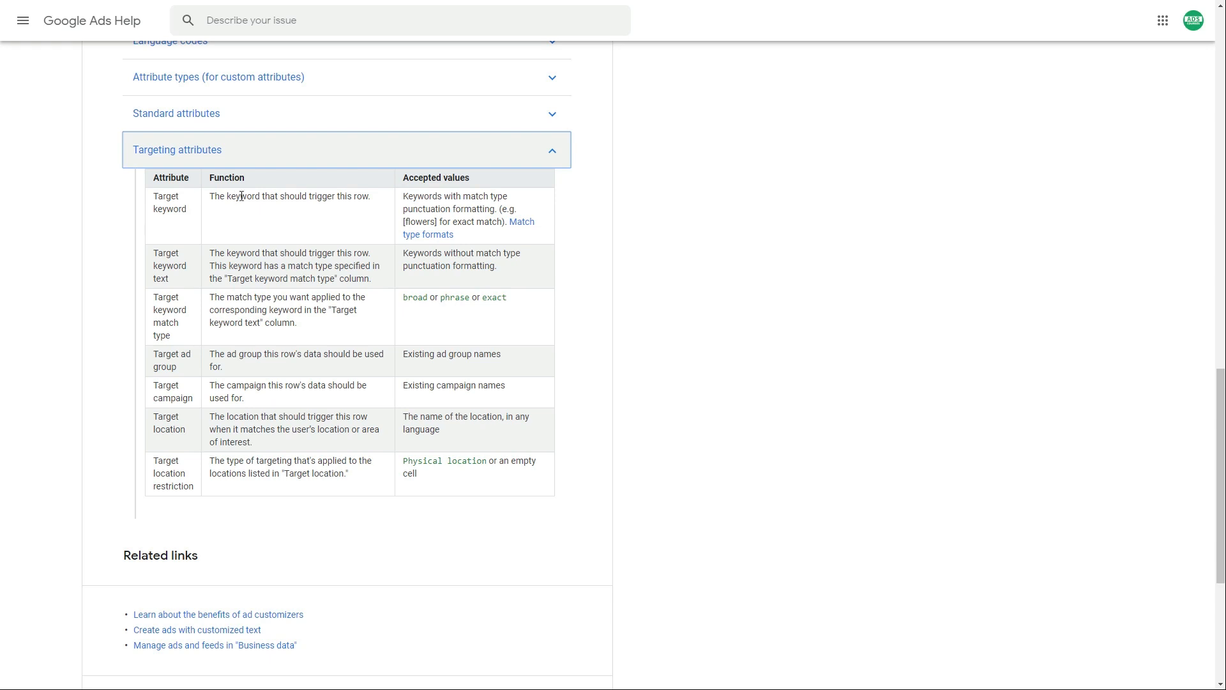
- Examine the Target keyword rows, match types and the [flowers] exact-match example
drag(409, 197, 418, 197)
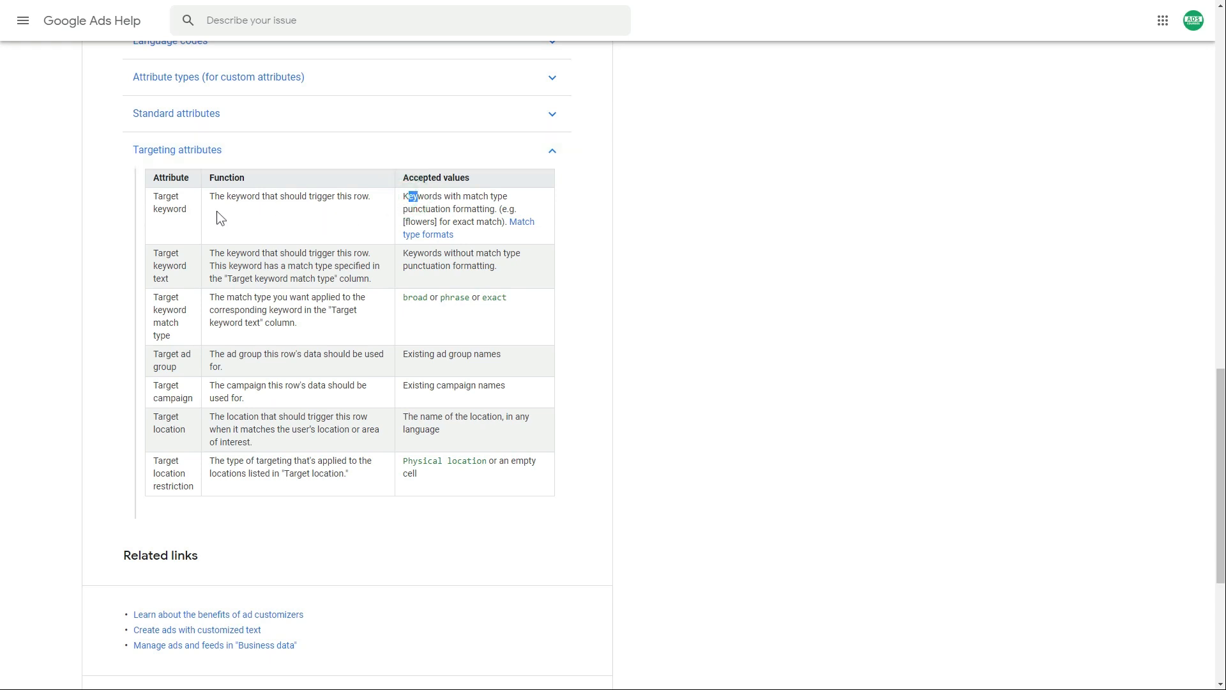
drag(187, 212, 220, 205)
drag(404, 224, 436, 222)
click(439, 220)
drag(439, 221, 400, 221)
click(434, 222)
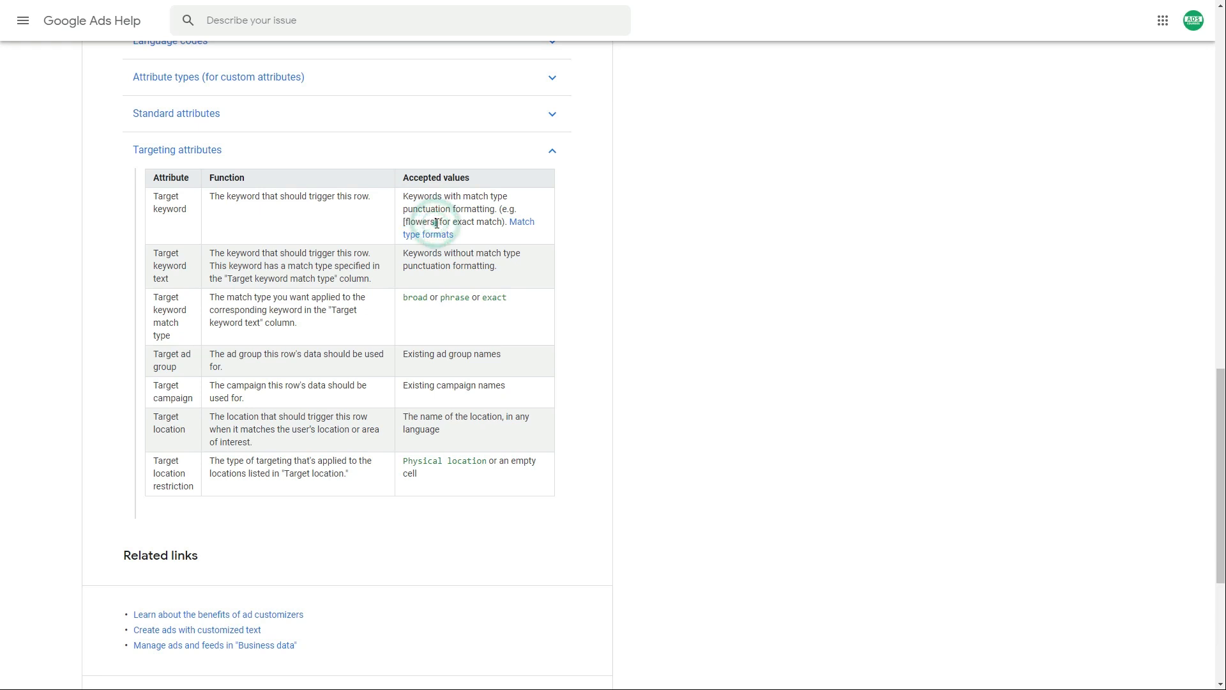
shift+click(414, 222)
drag(411, 220, 404, 221)
click(169, 255)
click(165, 275)
drag(169, 279, 184, 330)
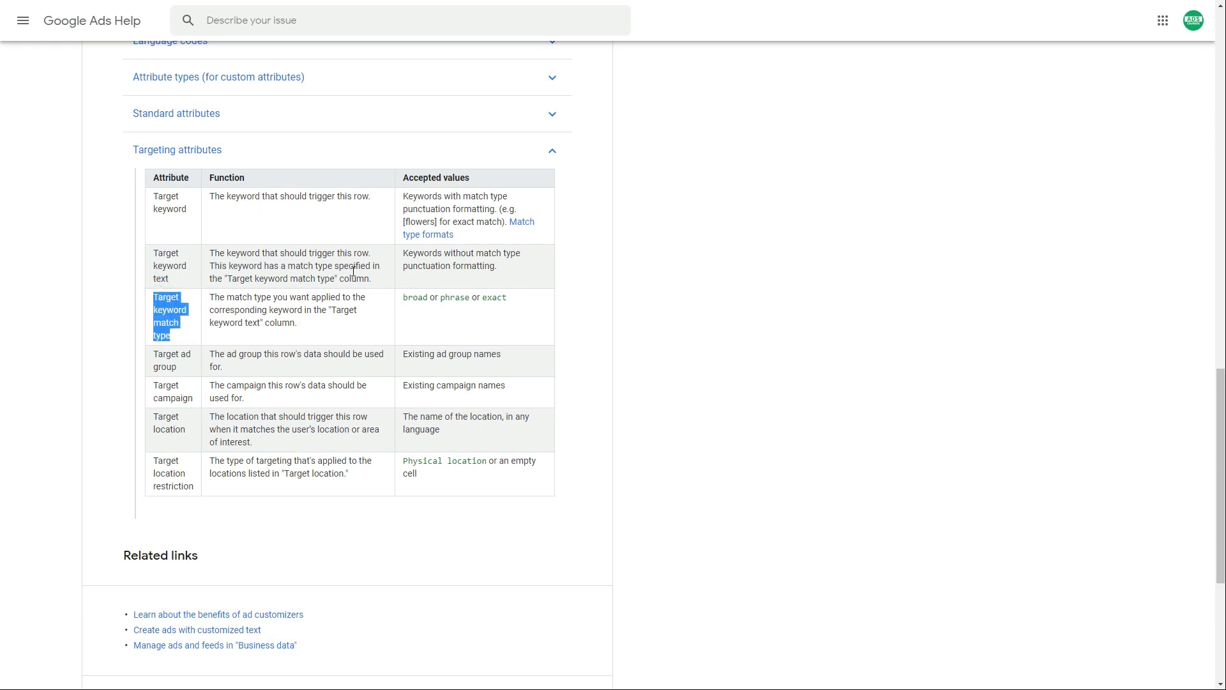
click(432, 222)
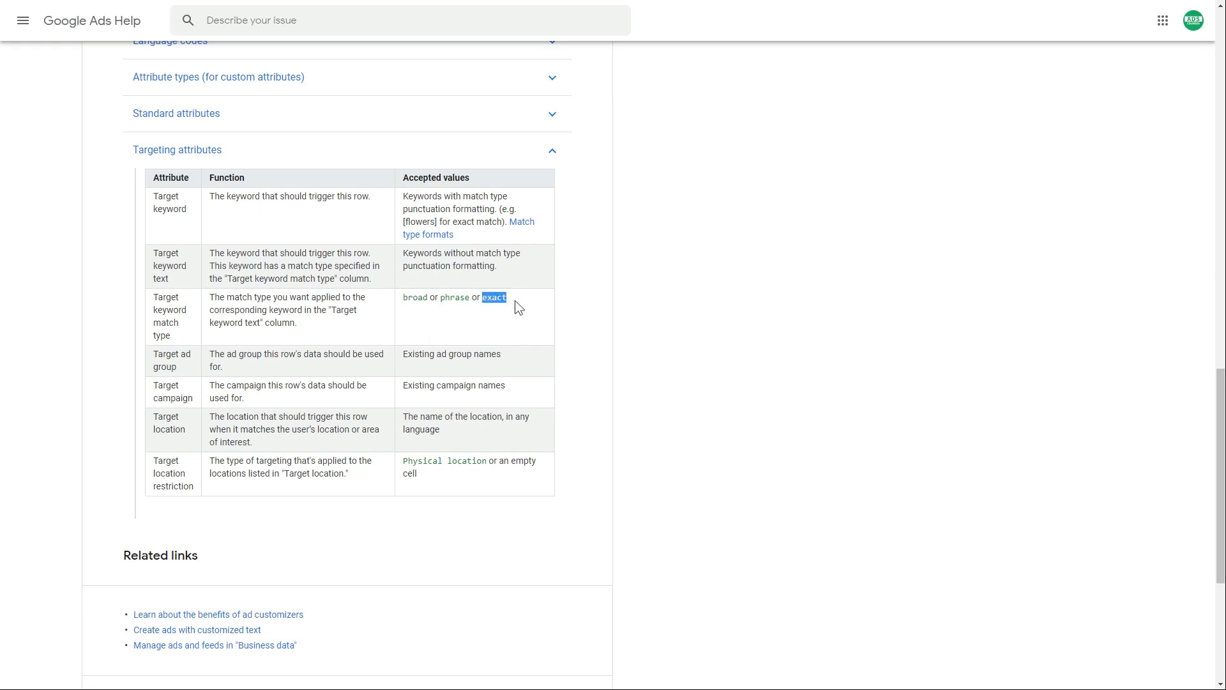
drag(450, 298, 147, 258)
click(147, 258)
- Review the Target campaign and Target ad group attributes, then collapse Targeting attributes
drag(192, 397, 155, 387)
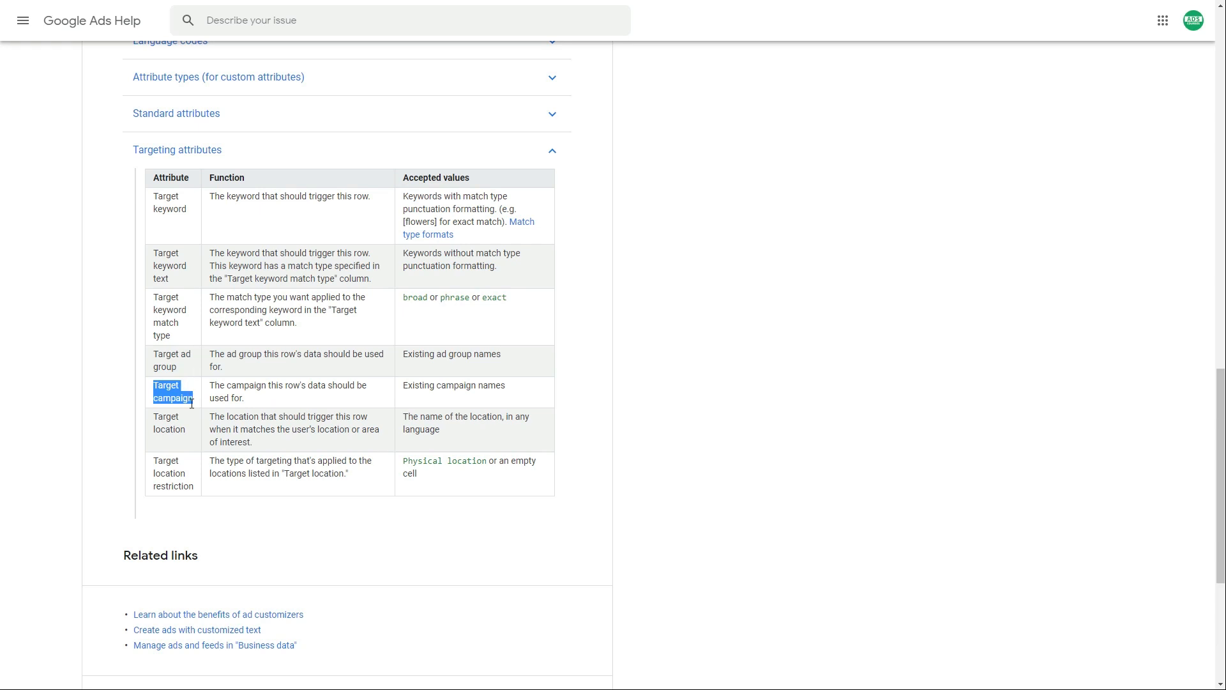
drag(186, 370, 164, 359)
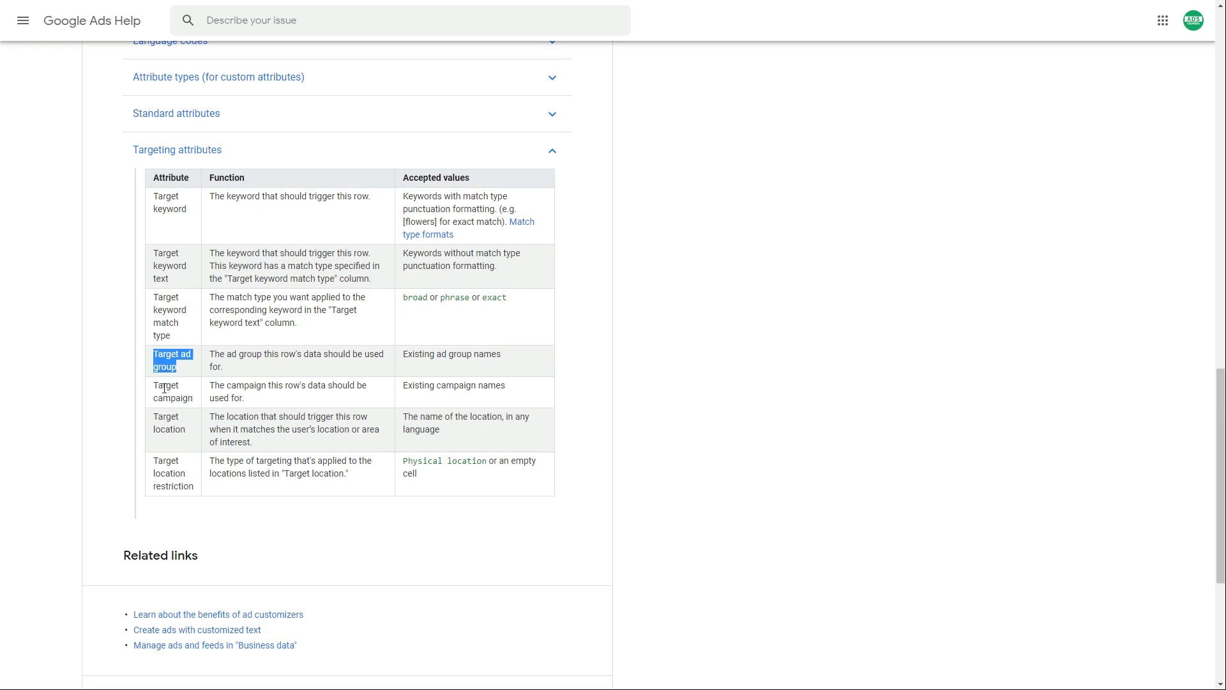
drag(153, 391, 193, 398)
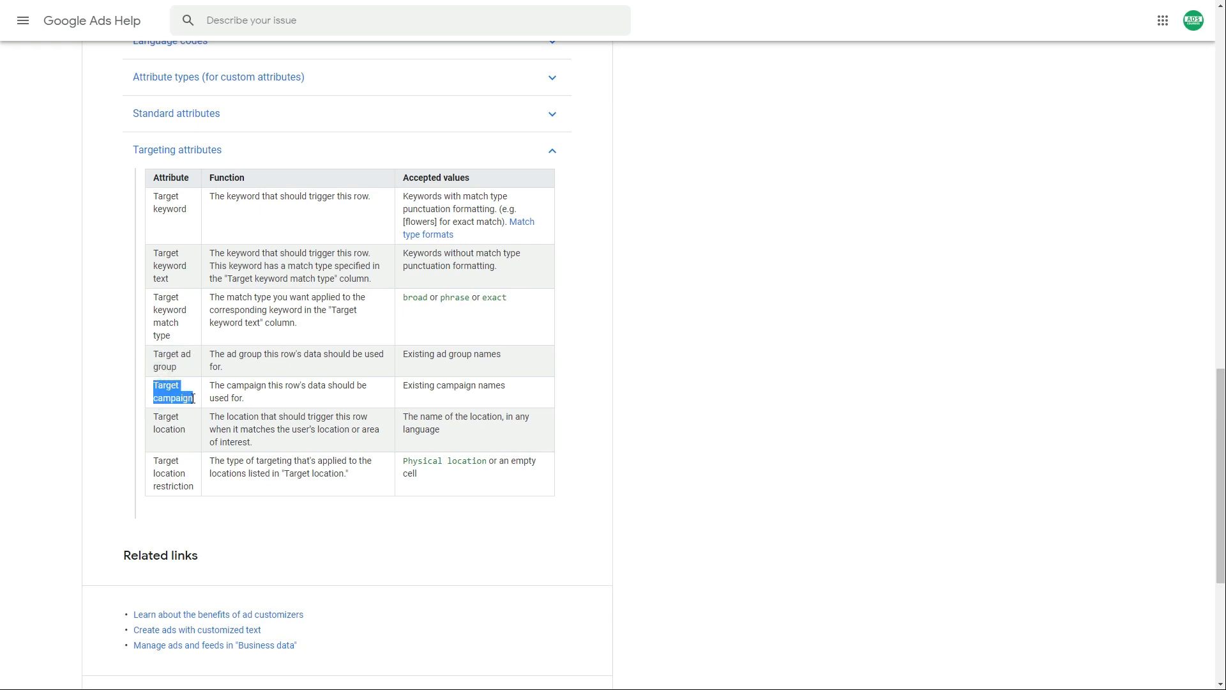
click(193, 397)
click(301, 147)
scroll(307, 192, up, 3)
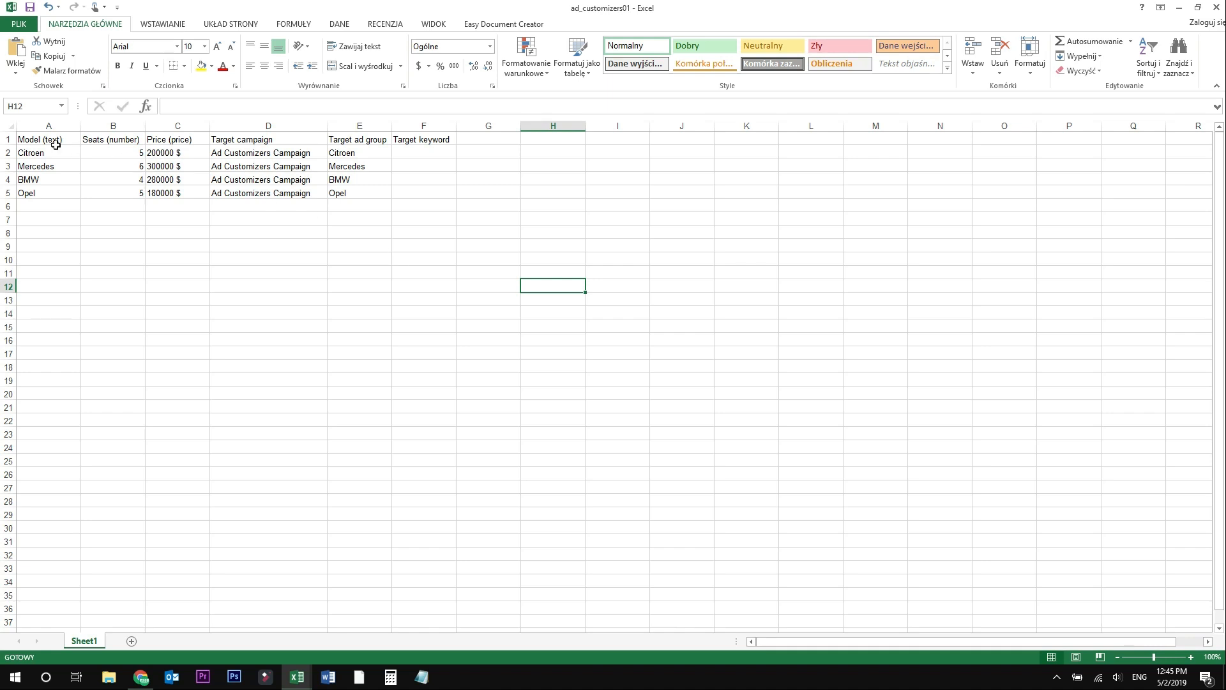
click(447, 229)
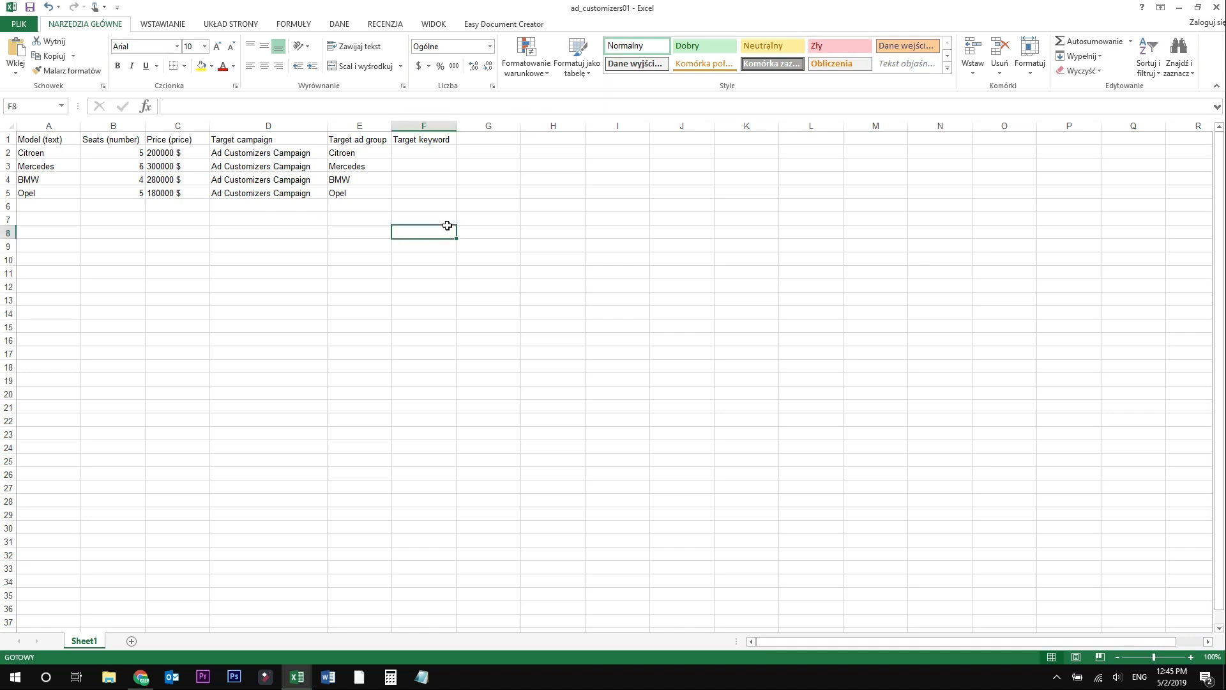
click(56, 139)
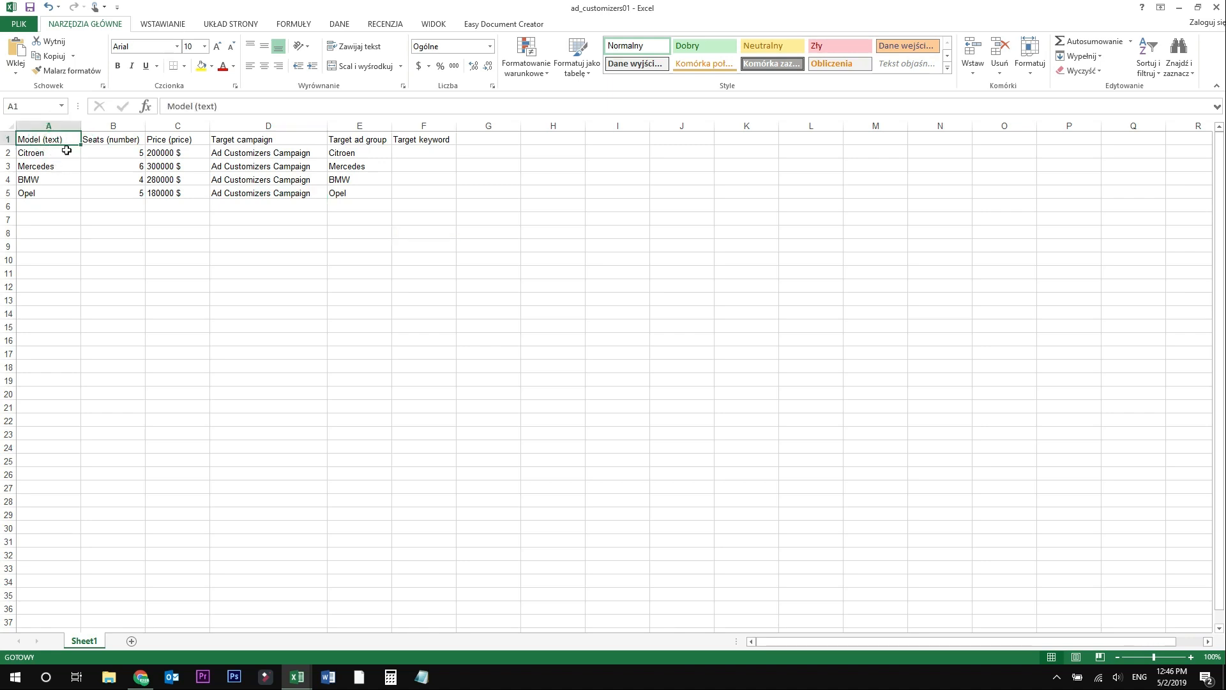
drag(57, 156, 57, 191)
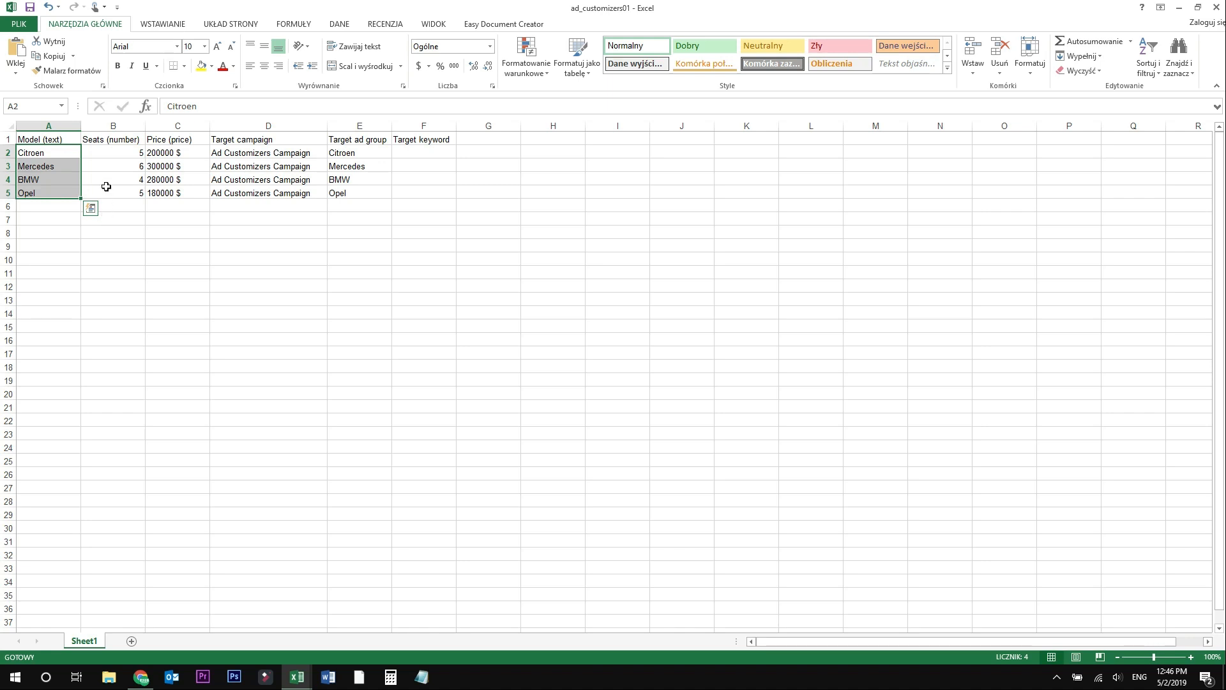
click(102, 142)
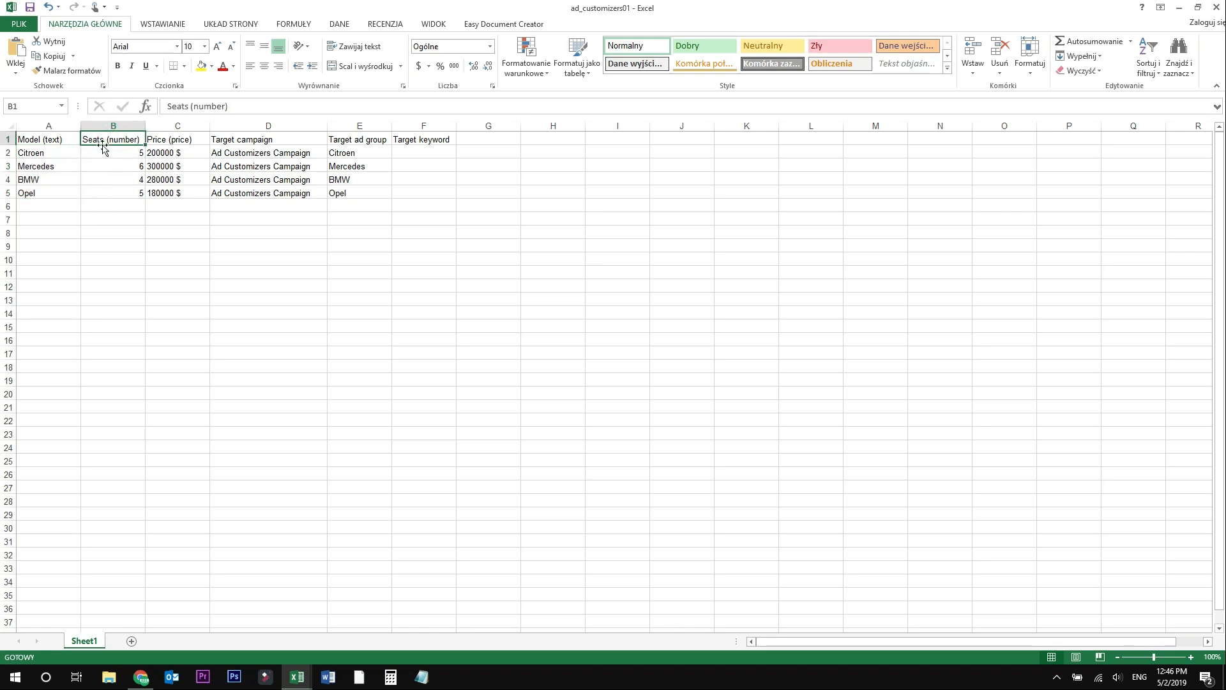
drag(109, 153, 120, 193)
click(164, 141)
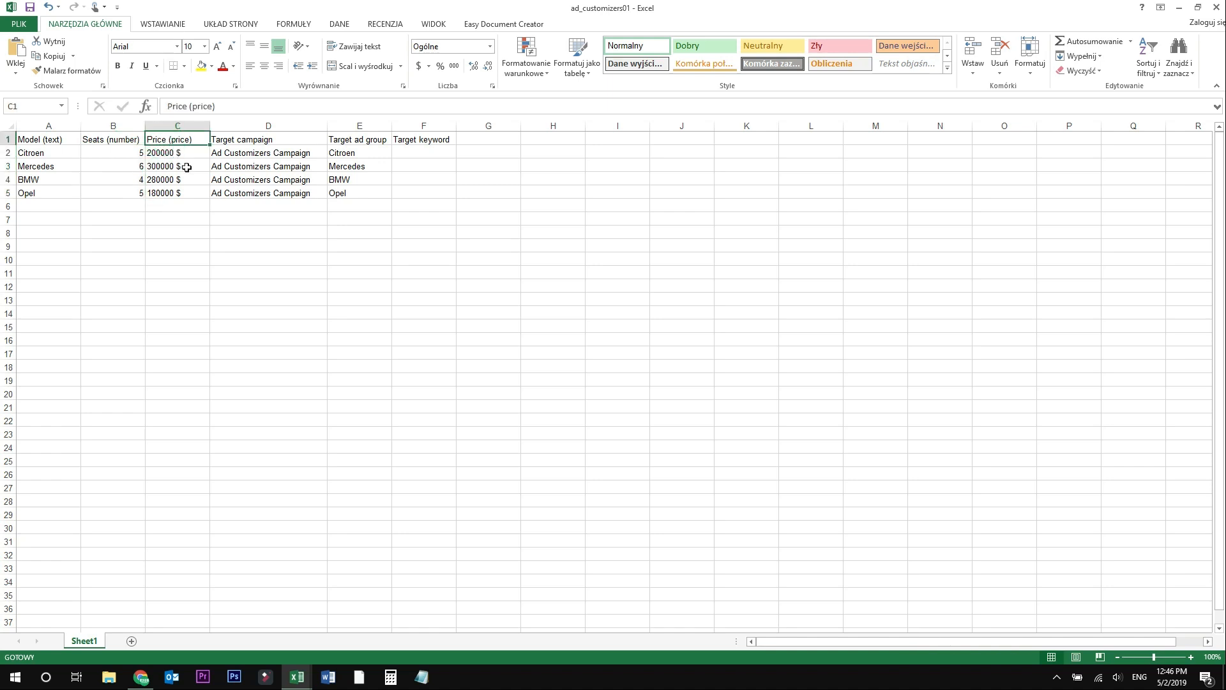
drag(173, 154, 189, 193)
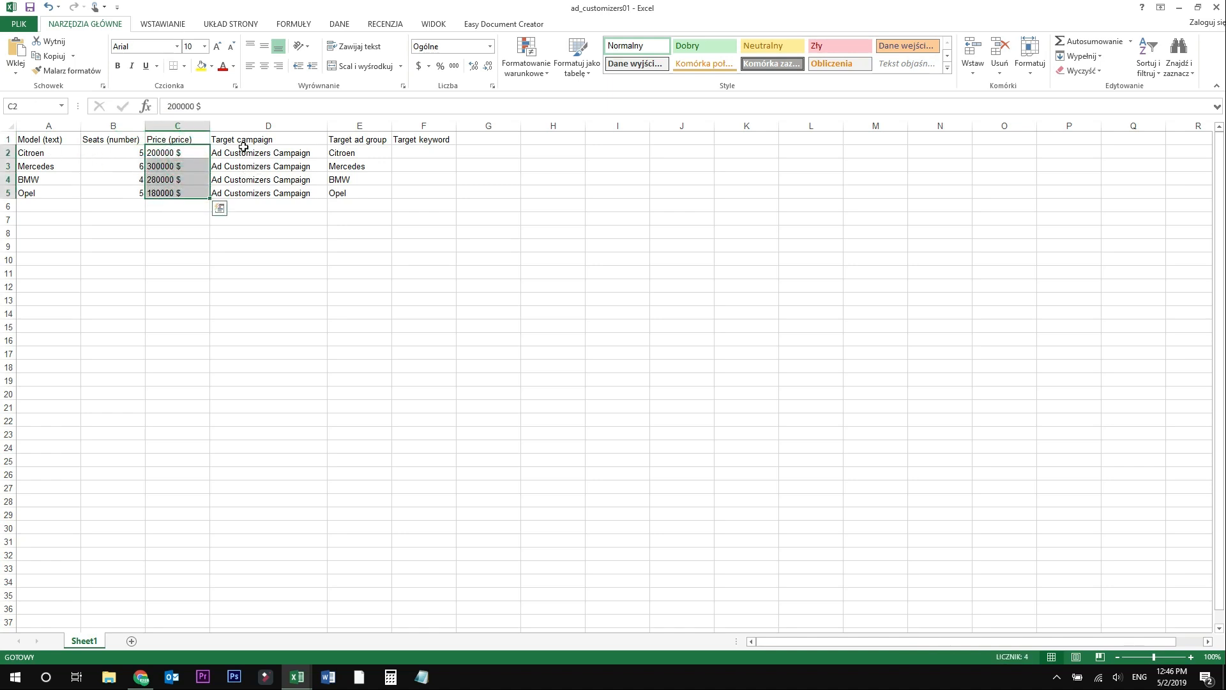
click(274, 157)
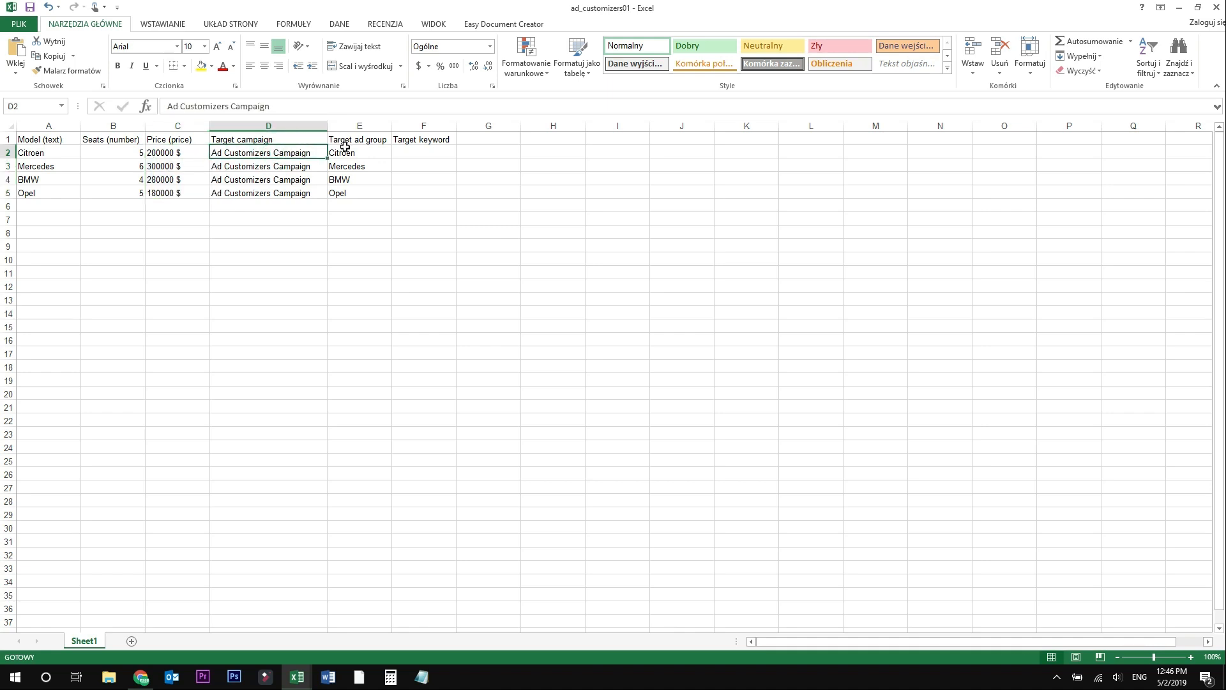
drag(360, 154, 361, 196)
click(299, 339)
drag(352, 148, 366, 199)
drag(316, 153, 318, 197)
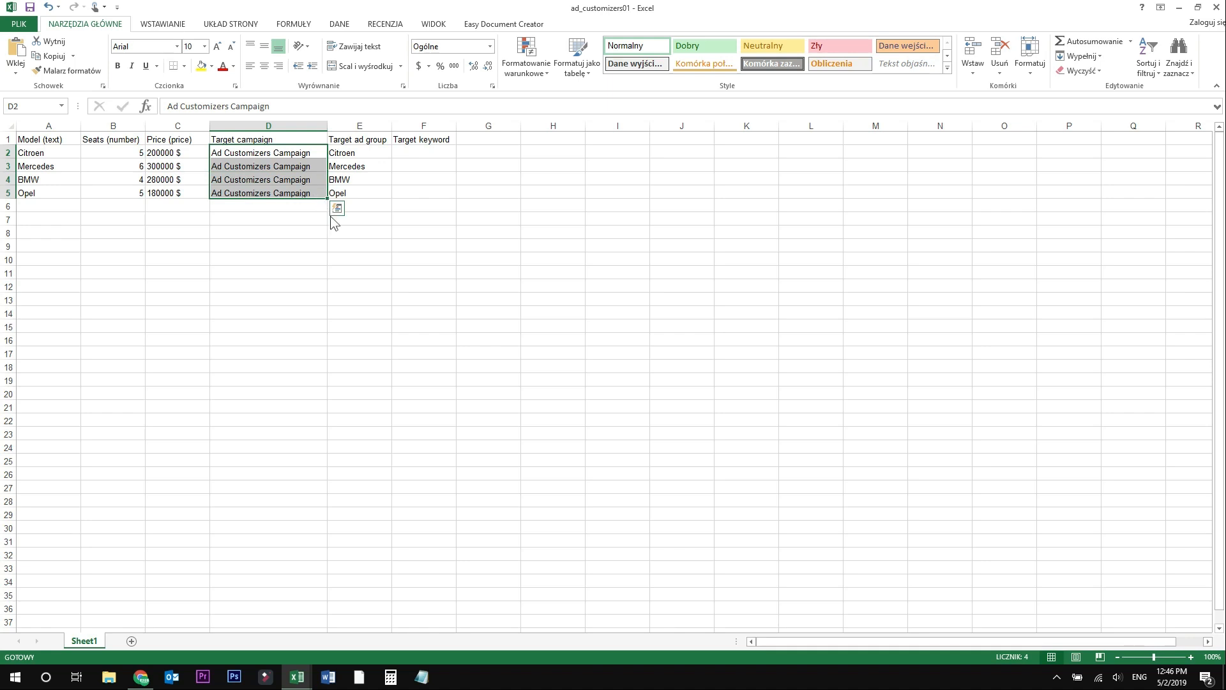
click(408, 219)
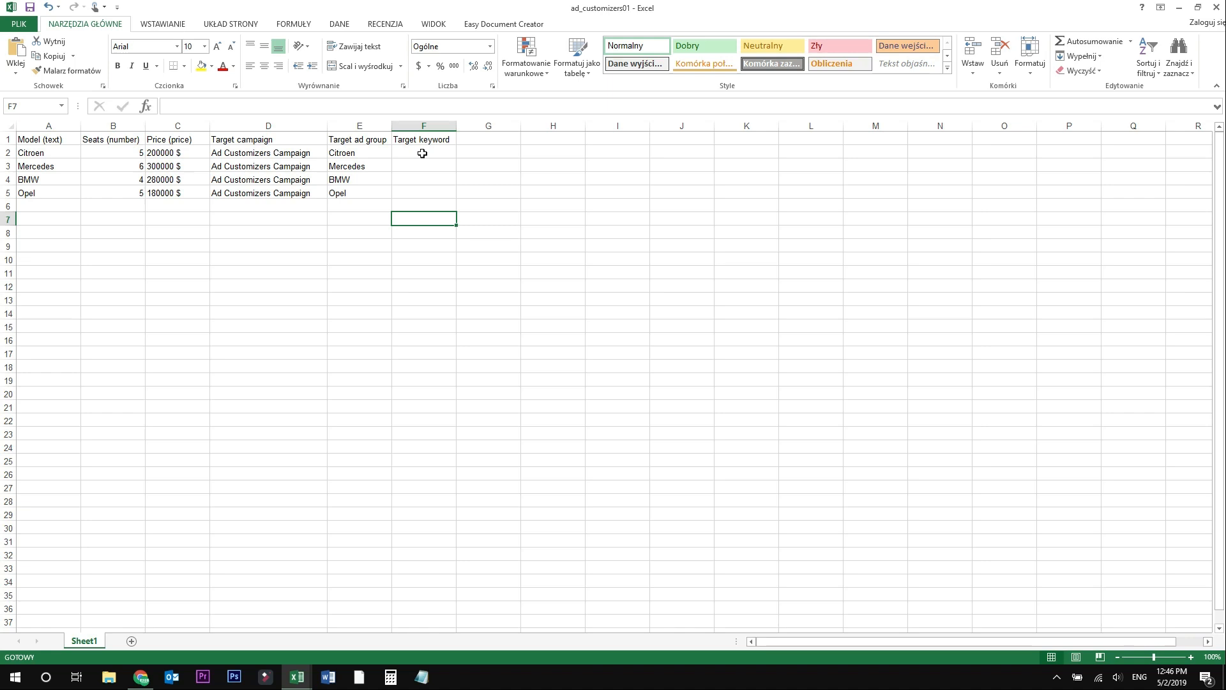
drag(357, 153, 359, 168)
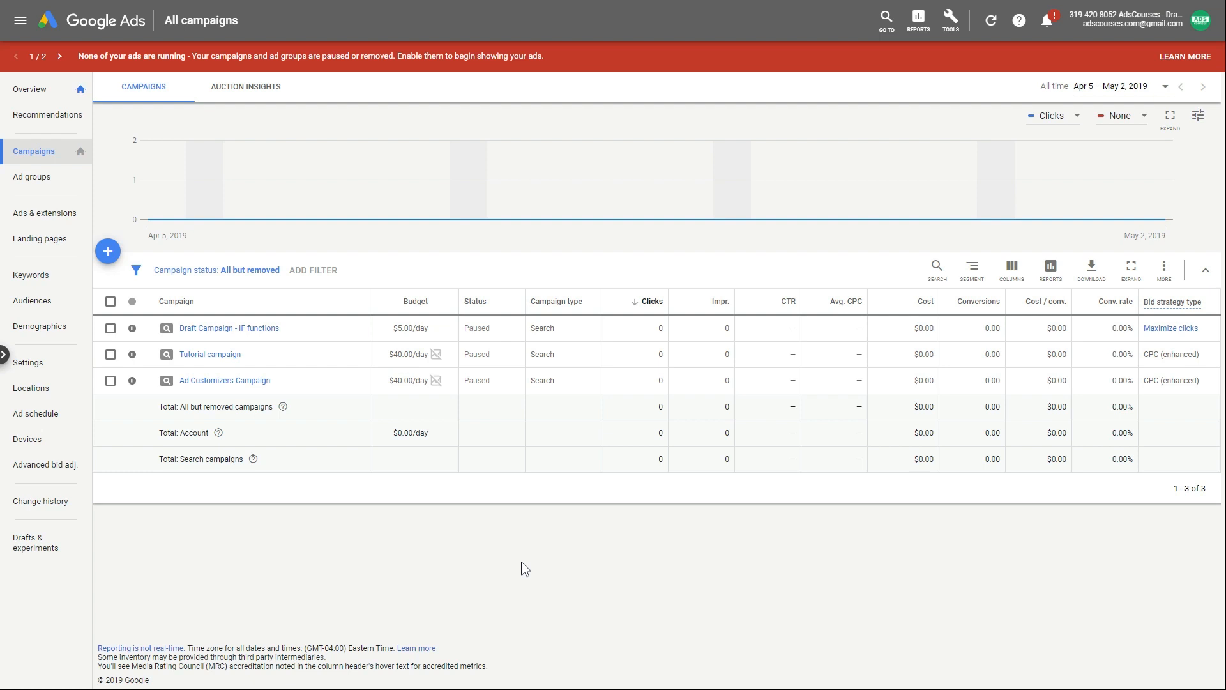
- Go to Tools > Business data and start a new Ad customizer data feed
click(951, 35)
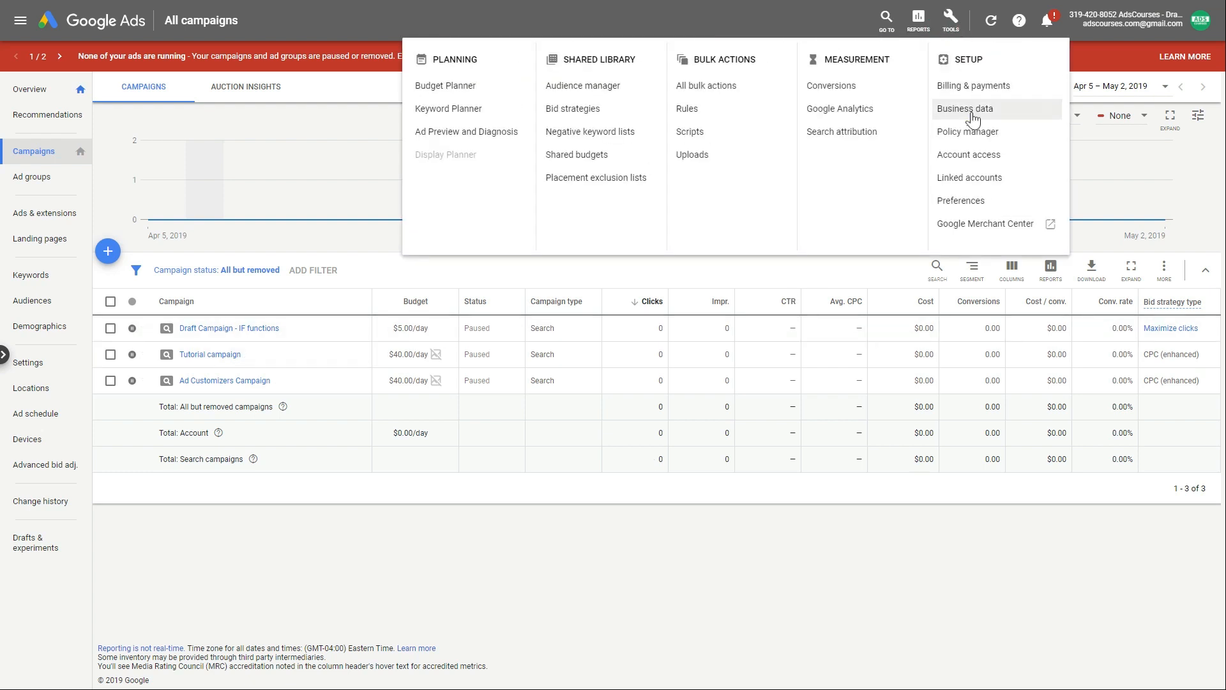
click(970, 112)
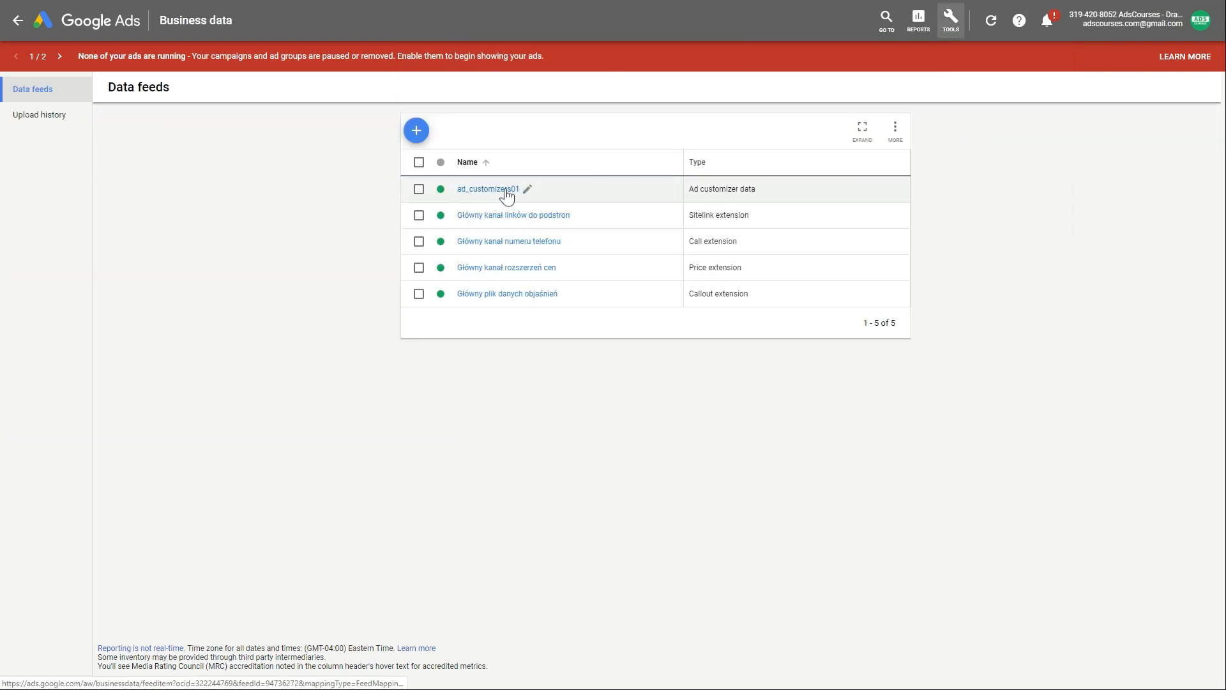
click(416, 131)
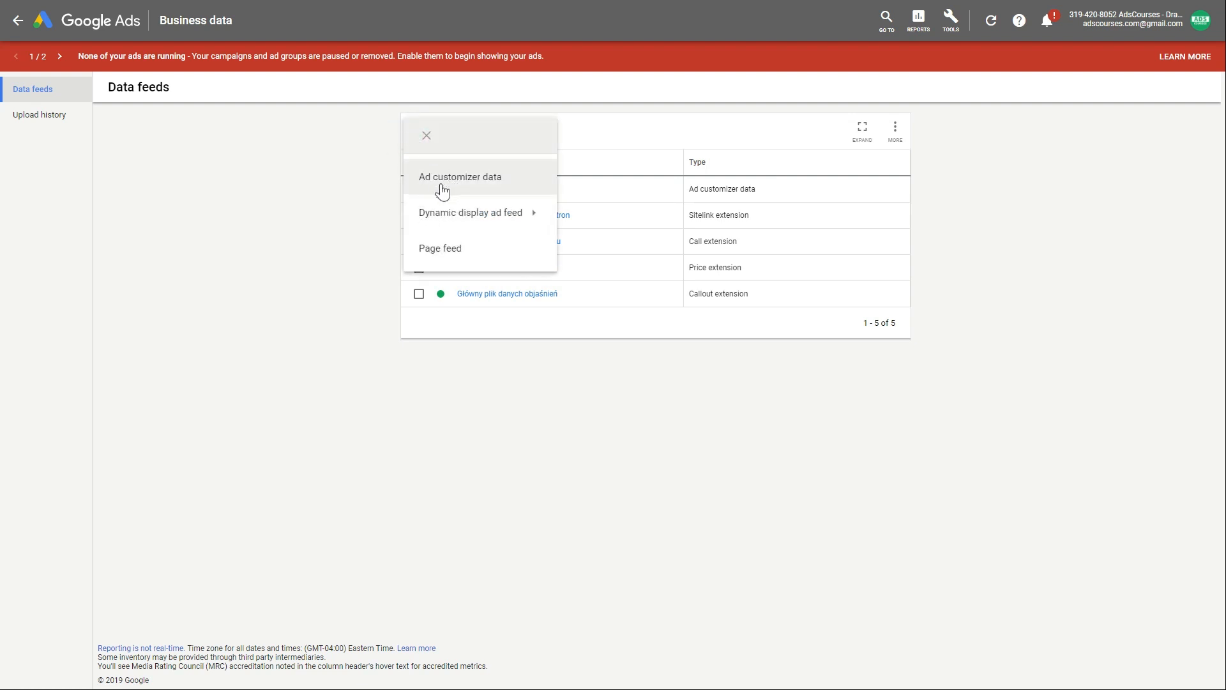
click(507, 187)
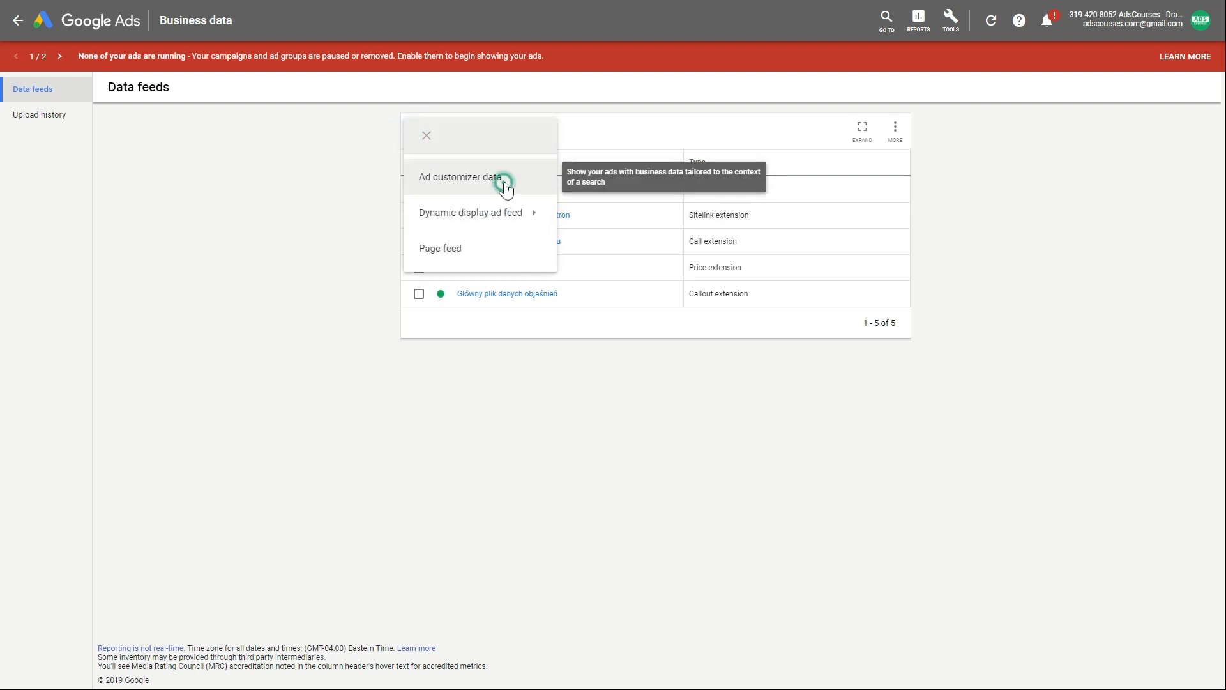
- Name the feed Ad_customizers02 and choose ad_customizers01.xlsx from the Desktop
click(500, 191)
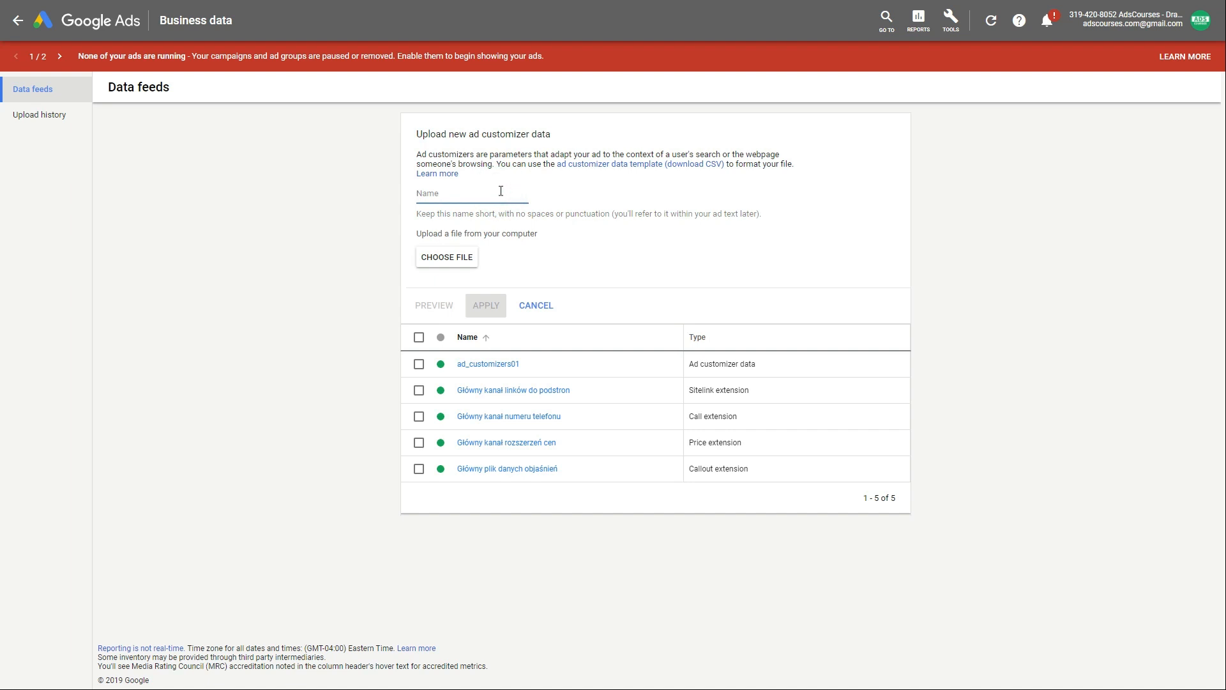
text(Ad)
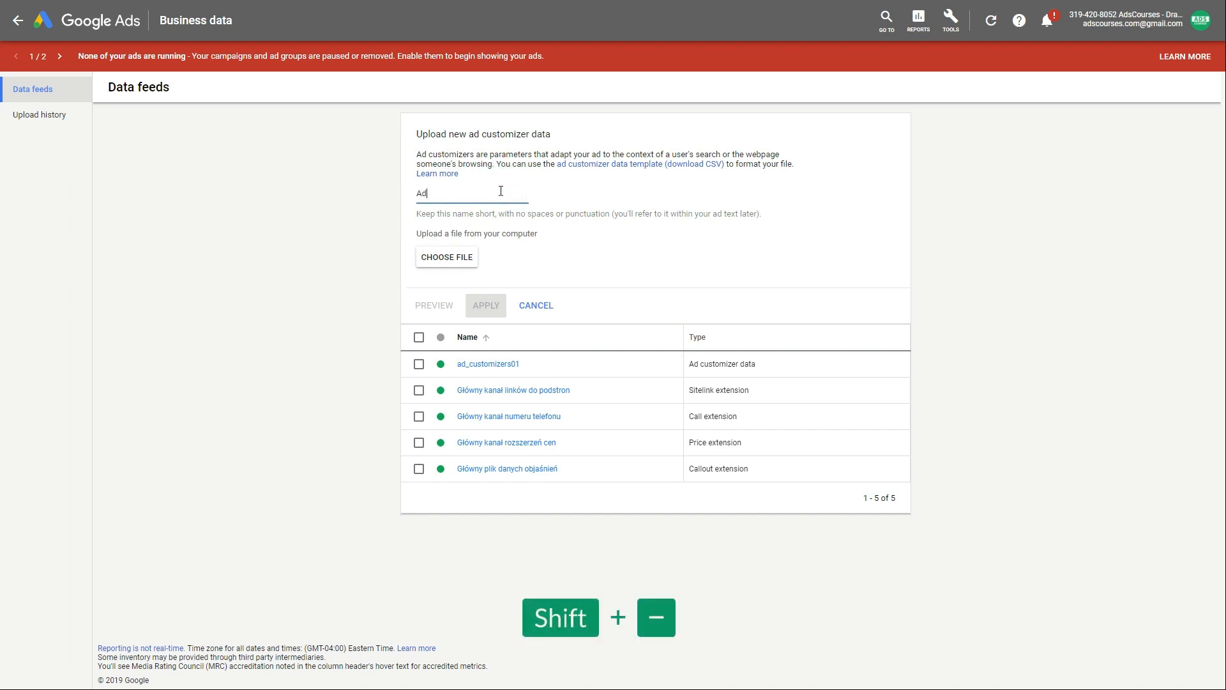
text(_customizers02)
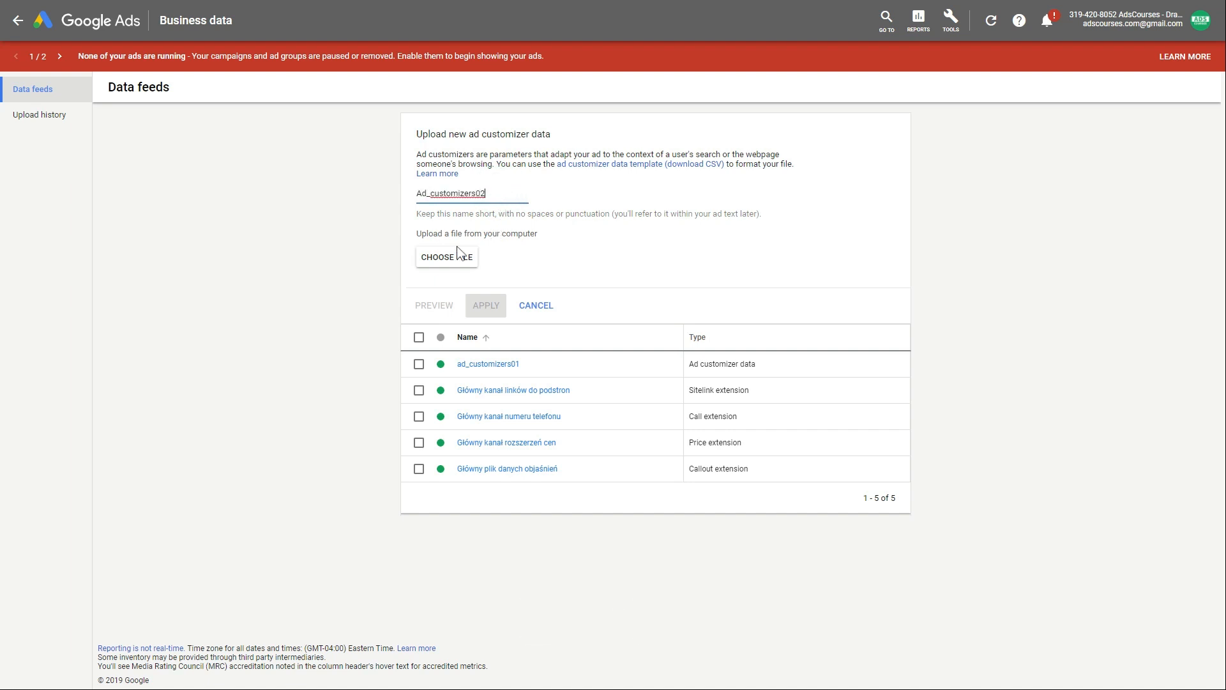
click(456, 254)
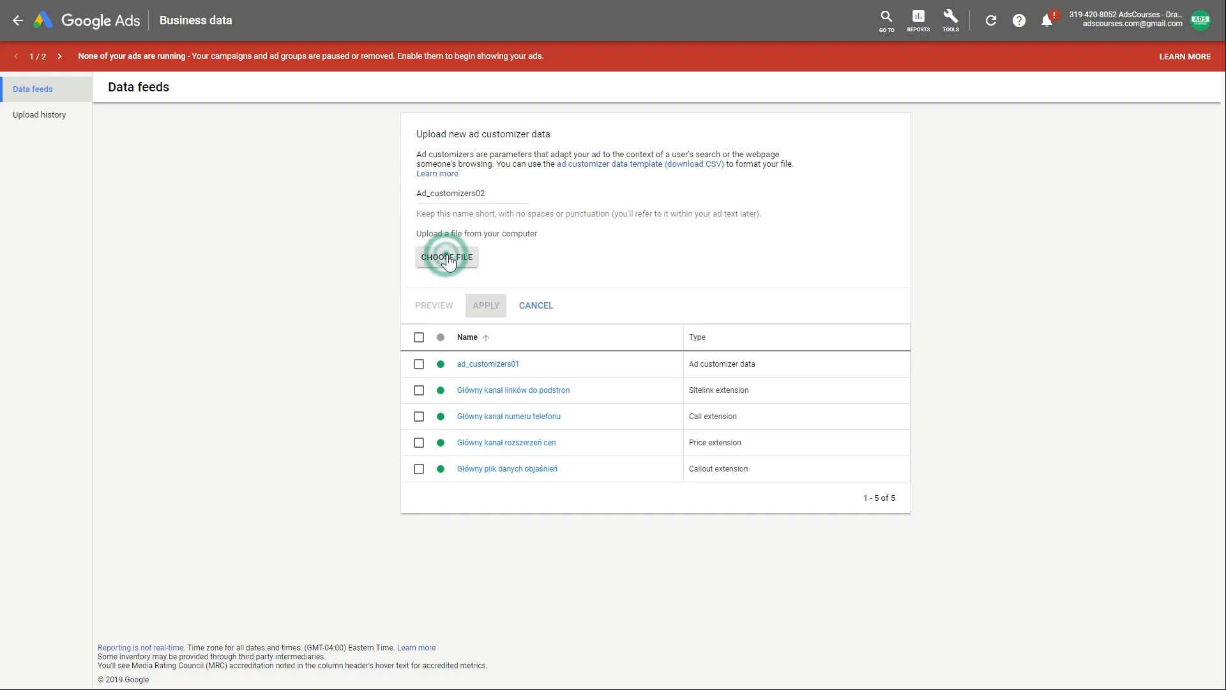
scroll(39, 89, up, 2)
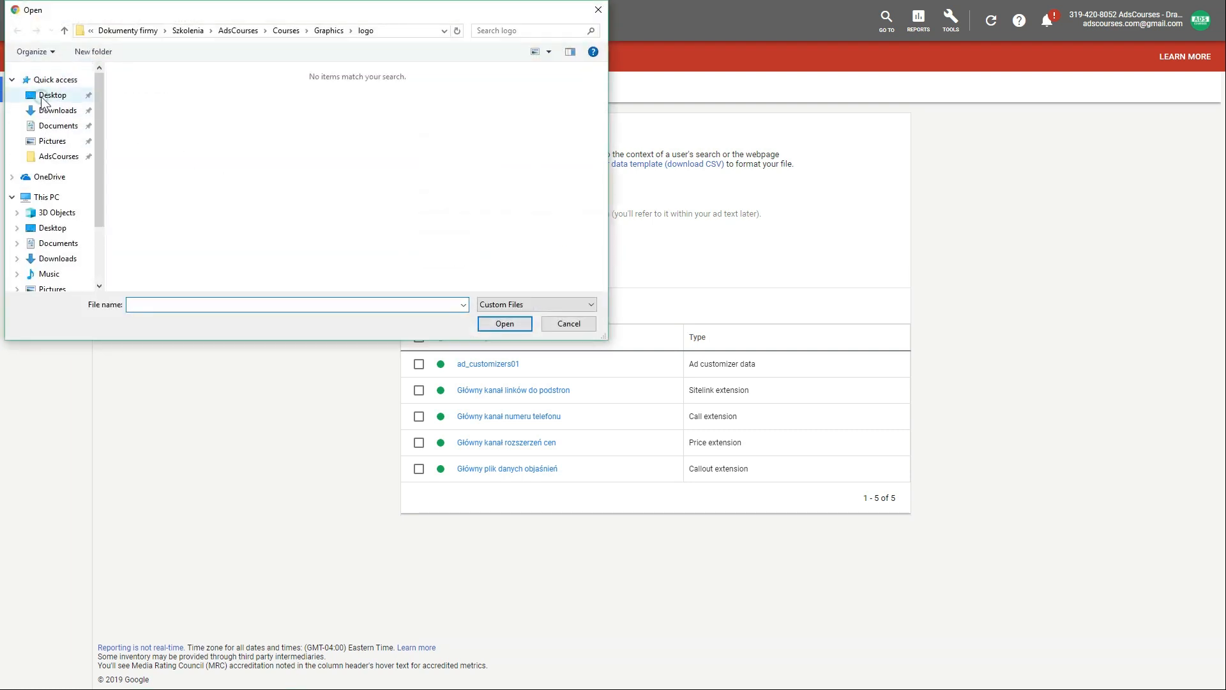
click(48, 94)
click(149, 105)
click(488, 324)
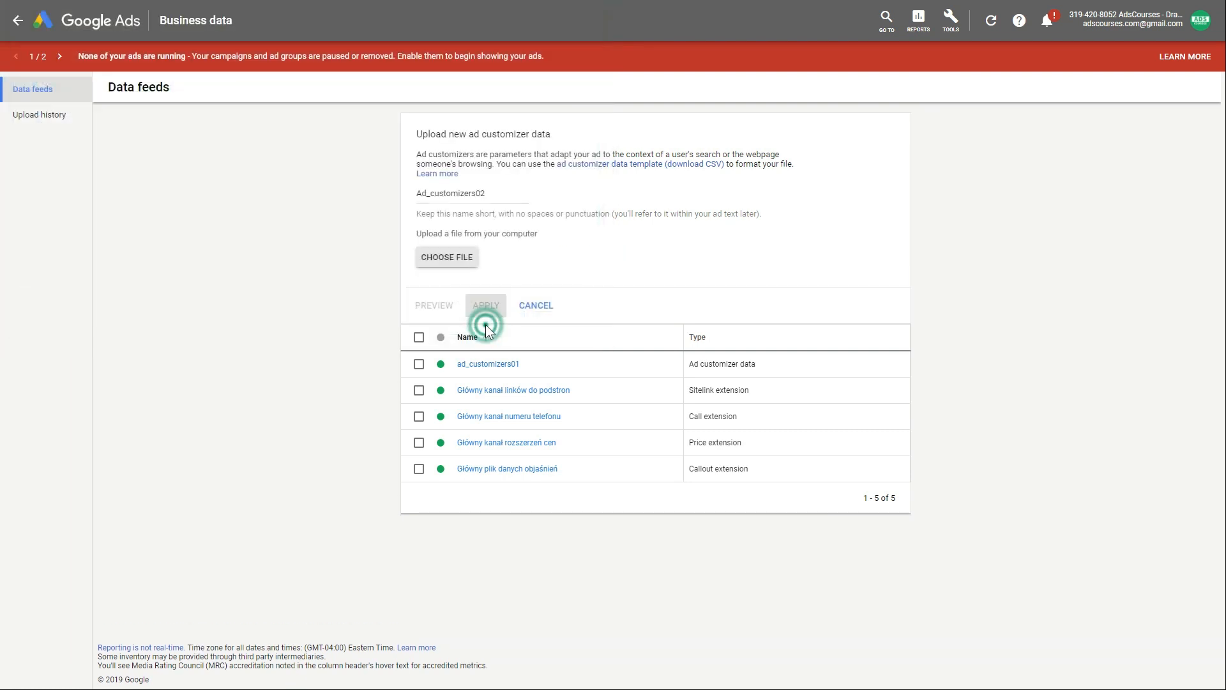
- Preview the upload, confirm 4 successful rows with no errors, and apply the file
click(434, 300)
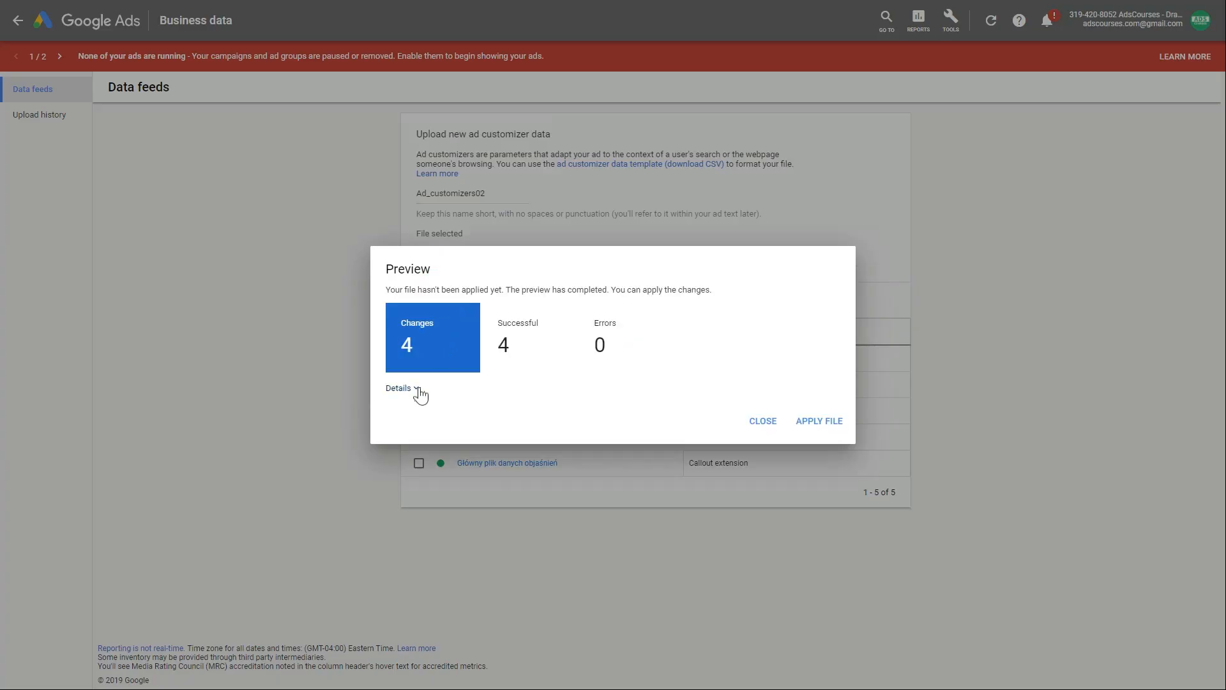
click(417, 388)
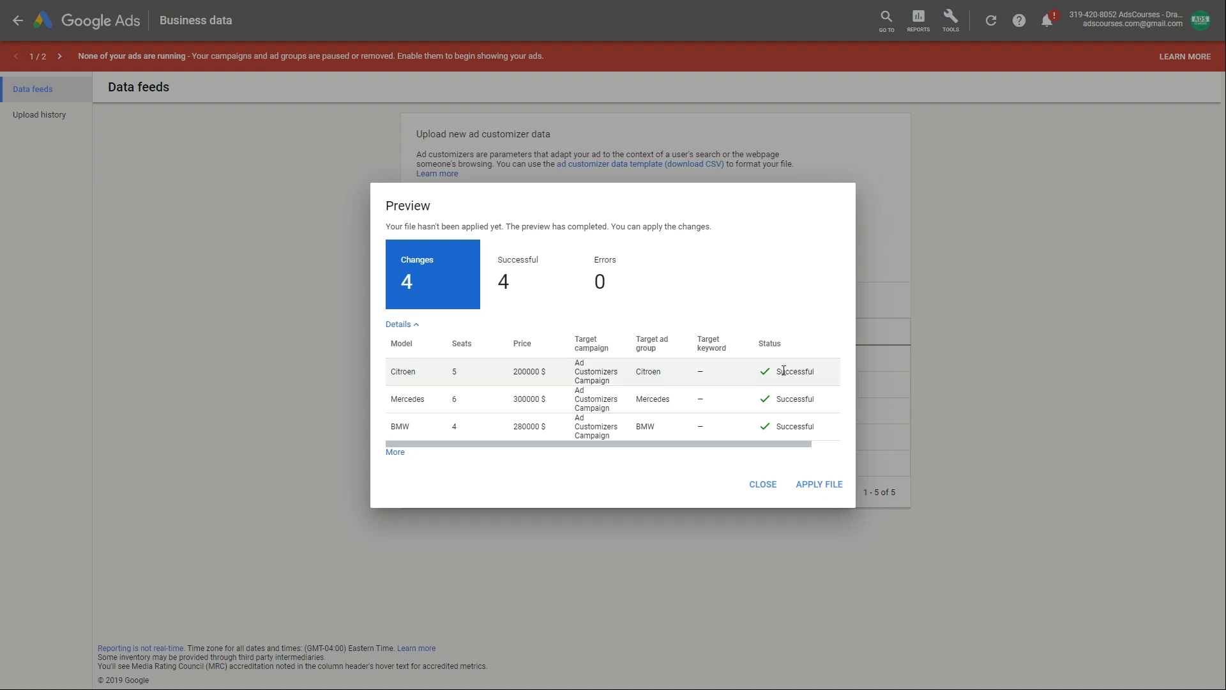
drag(771, 443, 697, 415)
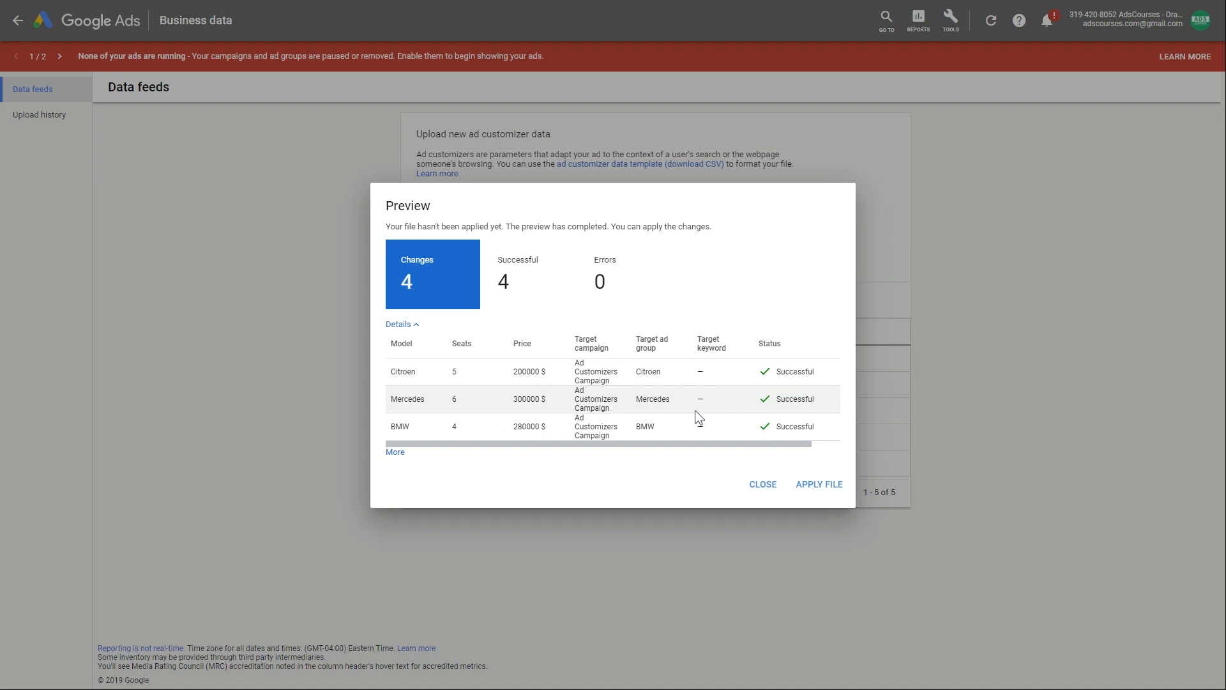
click(813, 498)
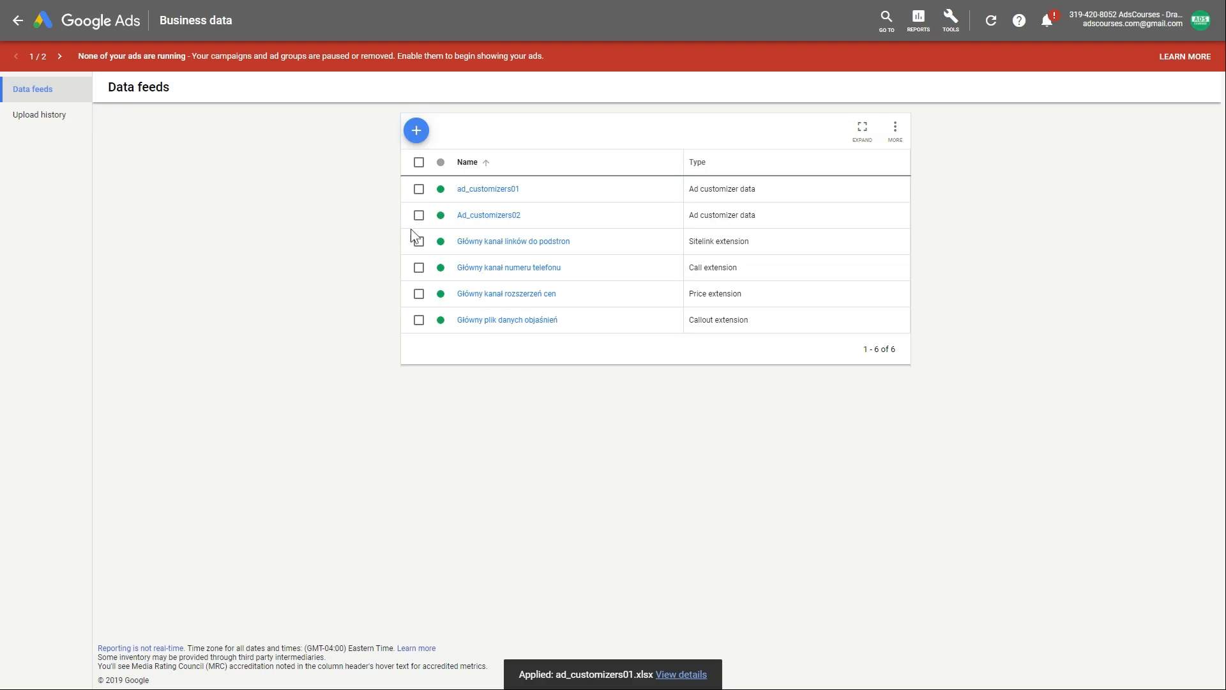
- Open Ad_customizers02 and inspect Citroen's Model and Seats values, cancelling both edits unchanged
click(493, 219)
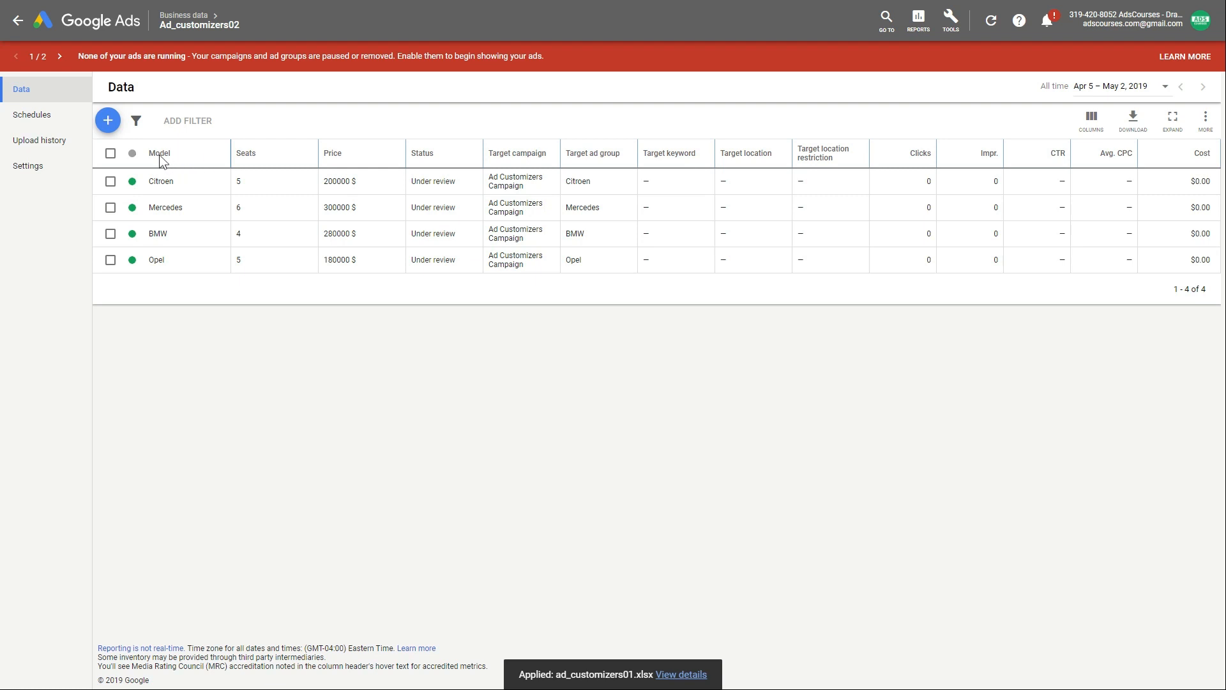
click(181, 182)
click(271, 230)
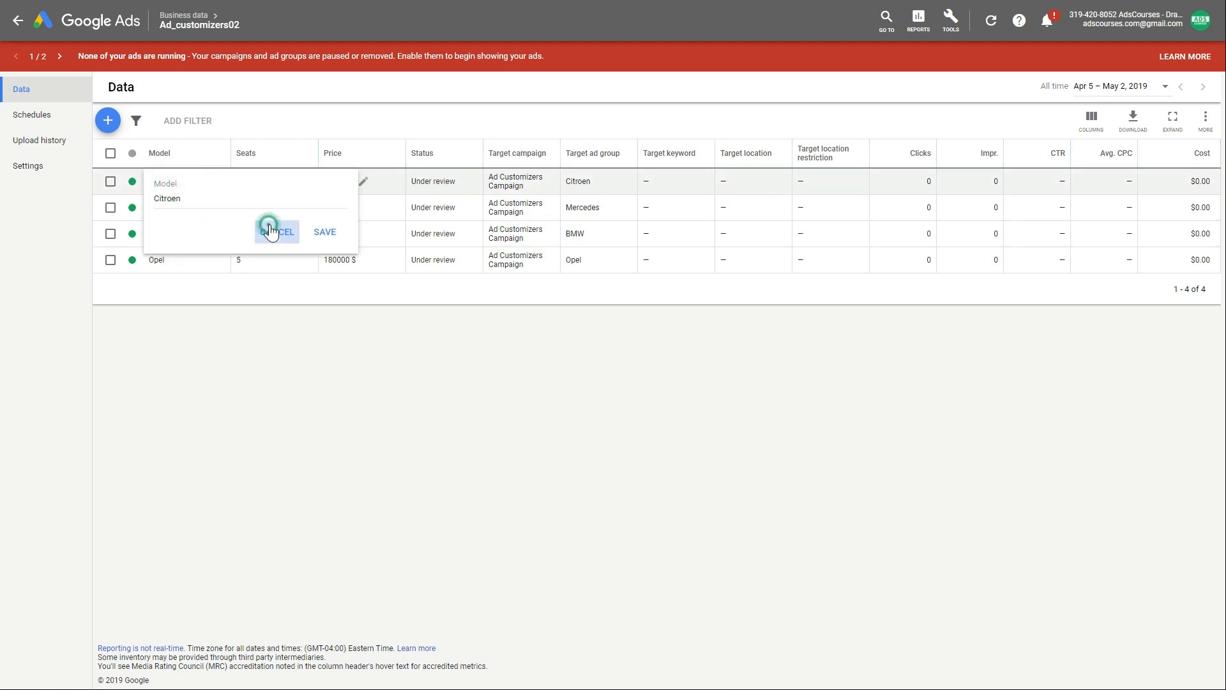
click(252, 180)
click(365, 232)
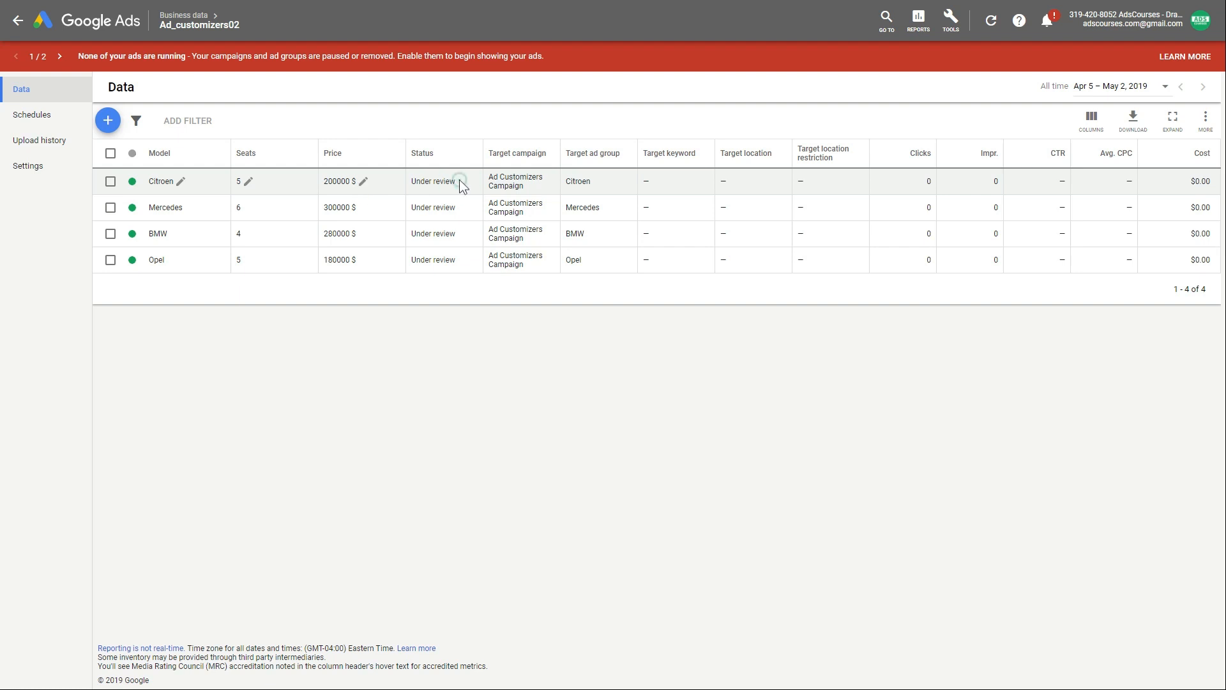
drag(459, 181, 421, 181)
click(305, 318)
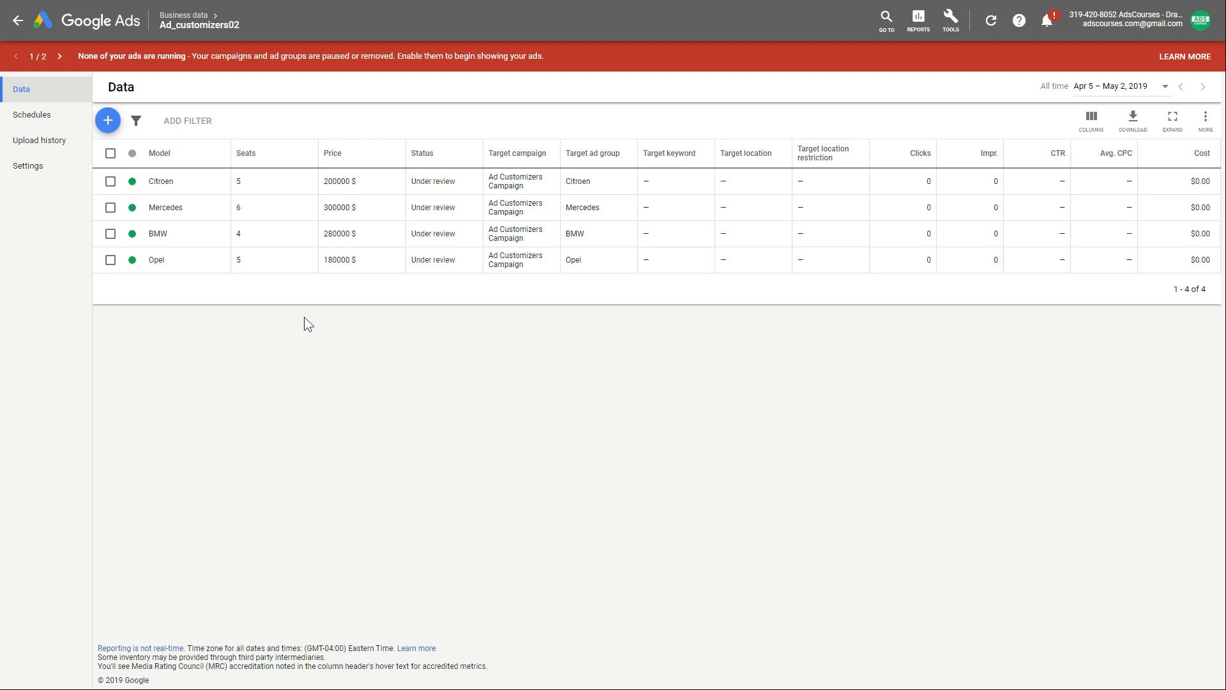
- Navigate through Ad Customizers Campaign to the Citroen ad group's ads and show the ad's Edit menu
click(18, 20)
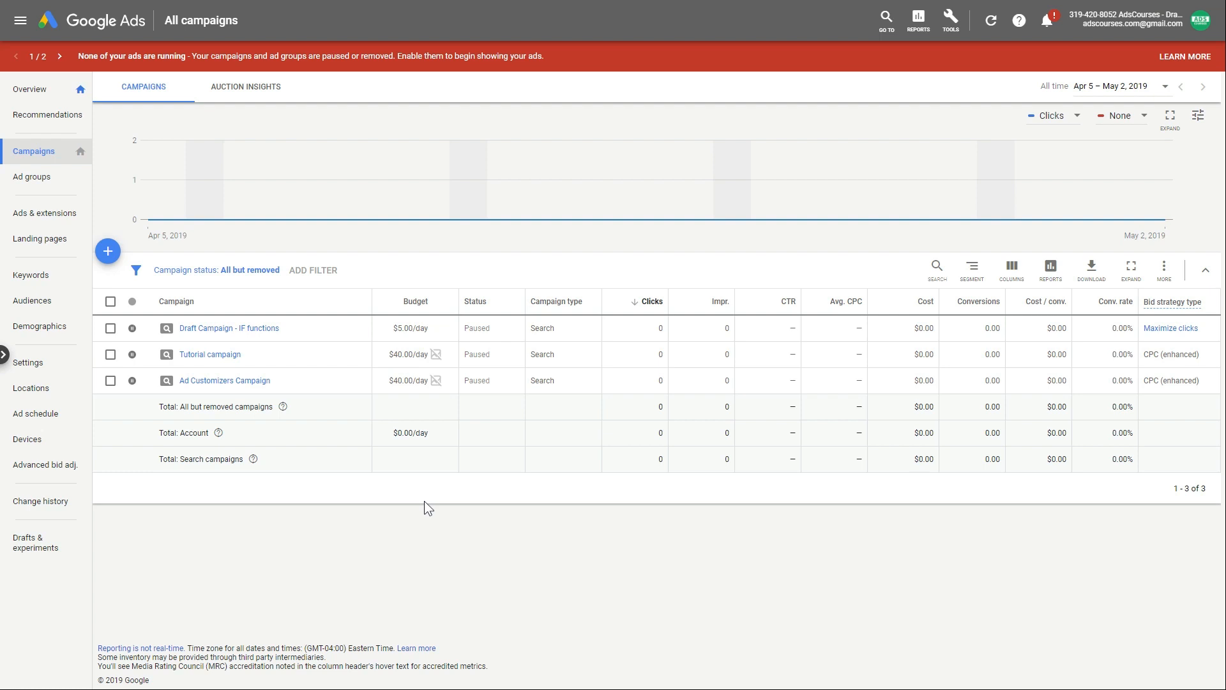
click(214, 385)
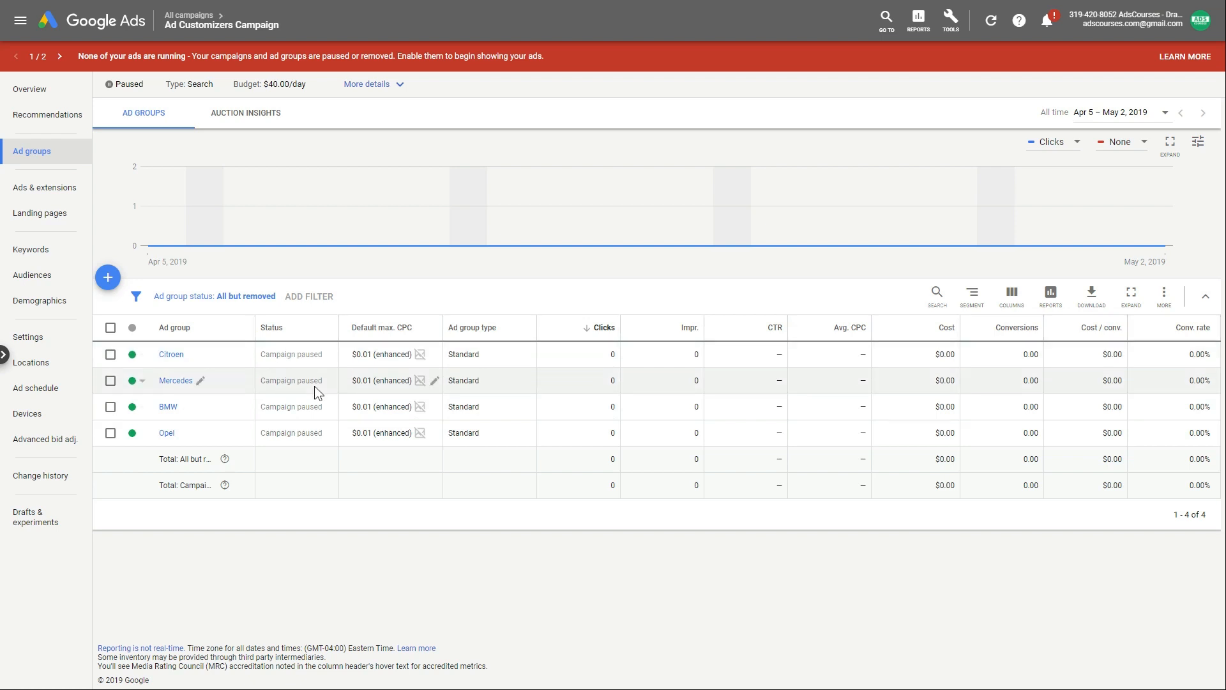
click(164, 354)
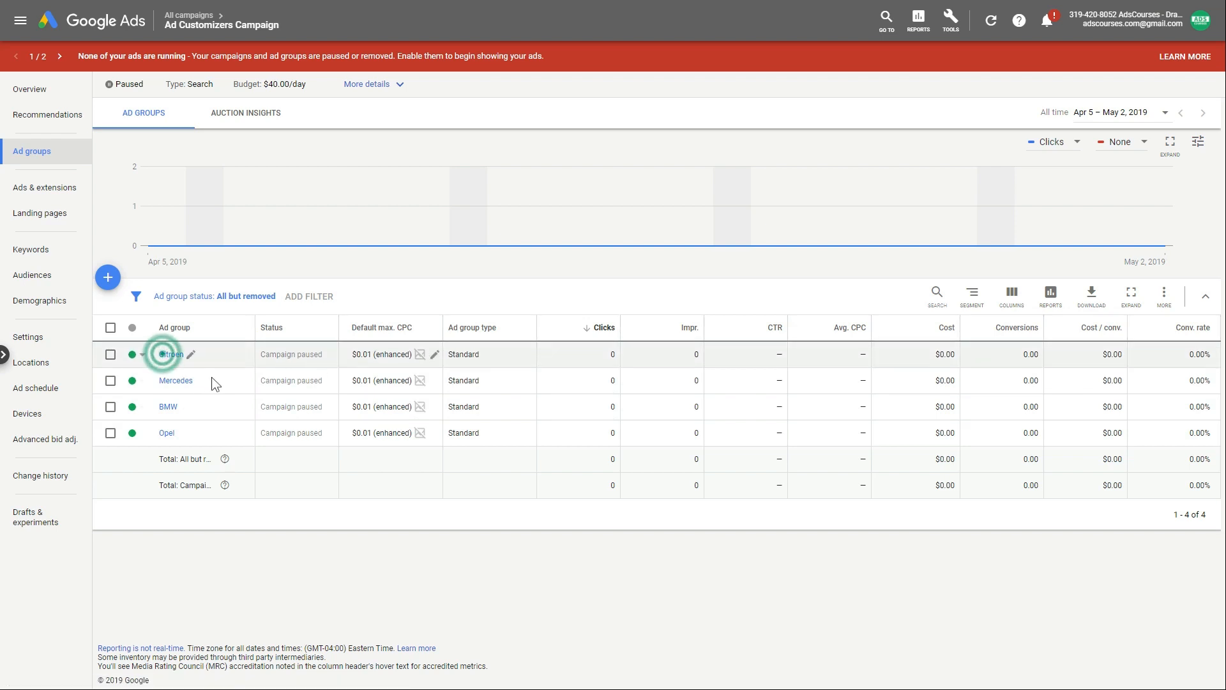
click(68, 151)
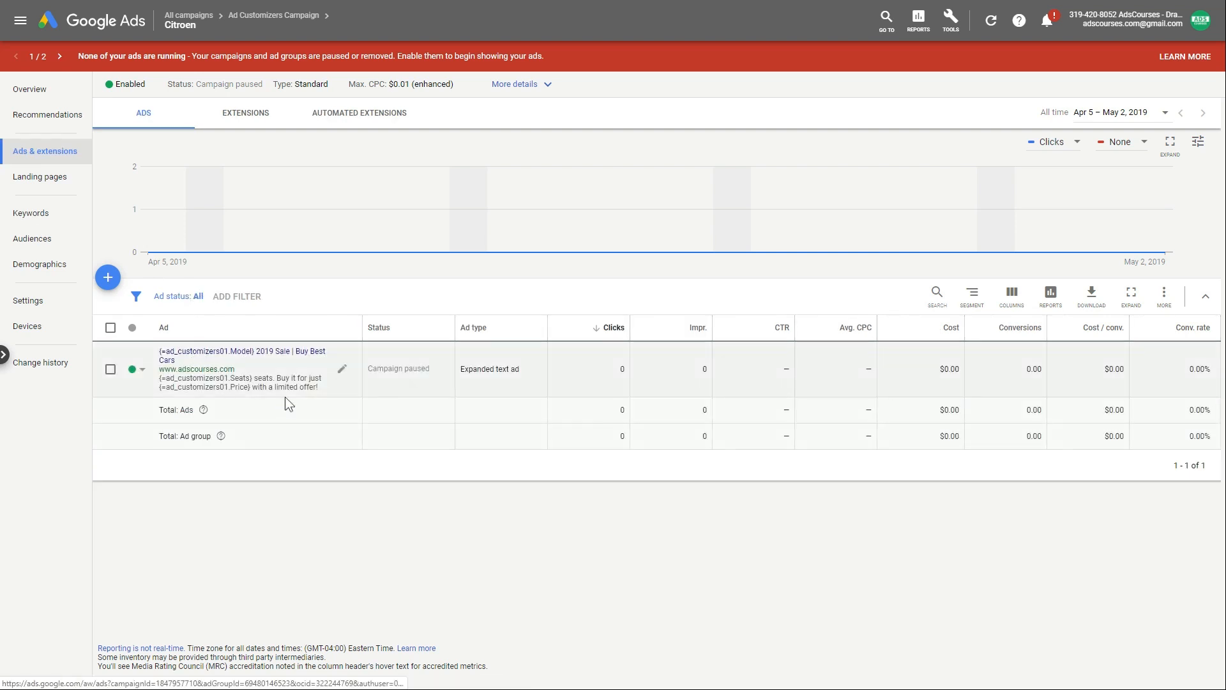
click(344, 367)
- Open the Citroen text ad for editing and cut out Headline 1's text
click(360, 379)
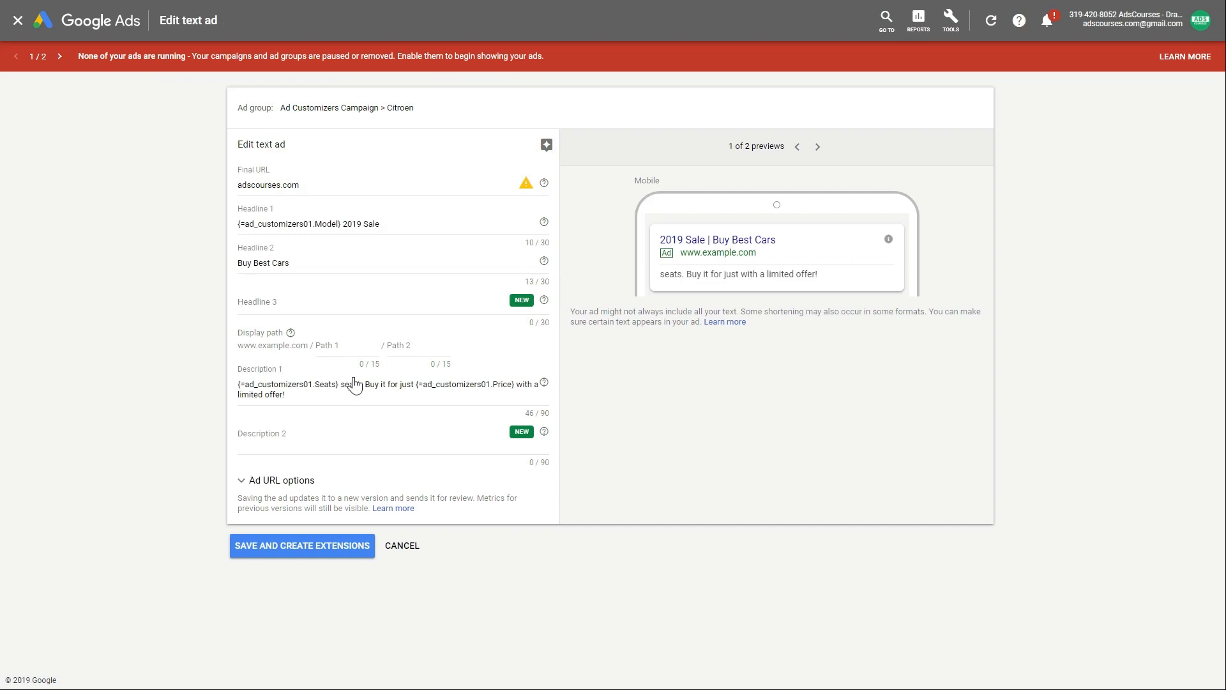
drag(422, 224, 205, 232)
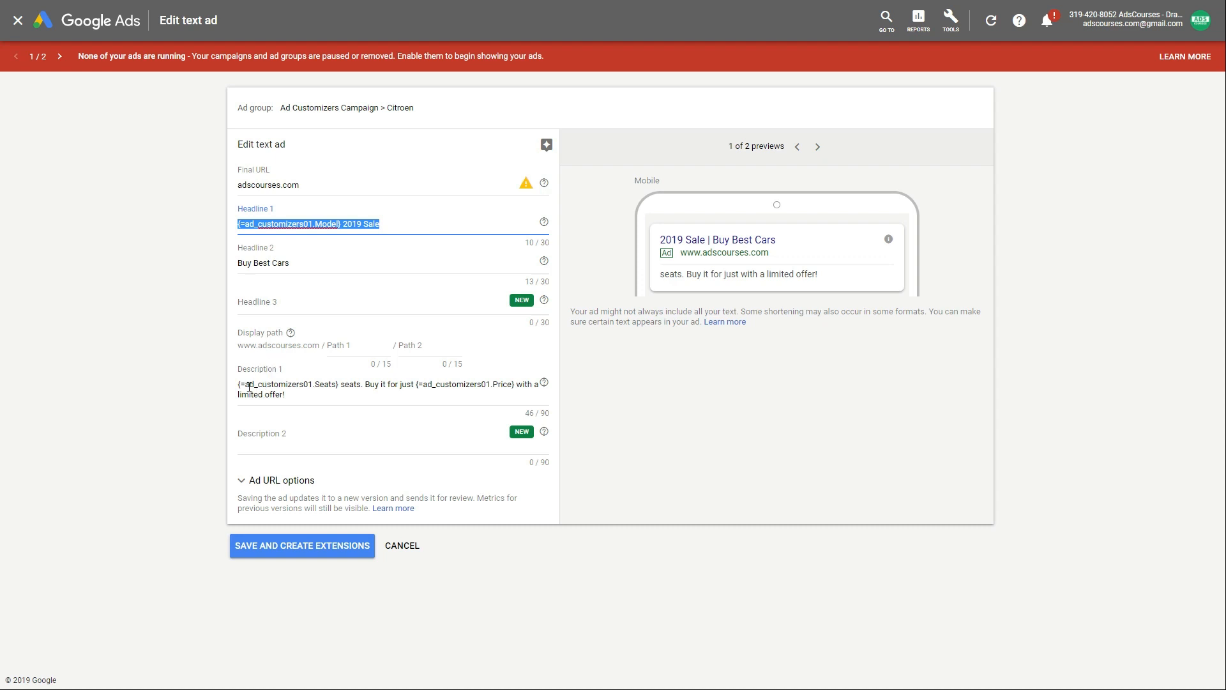
drag(240, 385, 516, 385)
drag(390, 222, 175, 206)
key(ctrl+x)
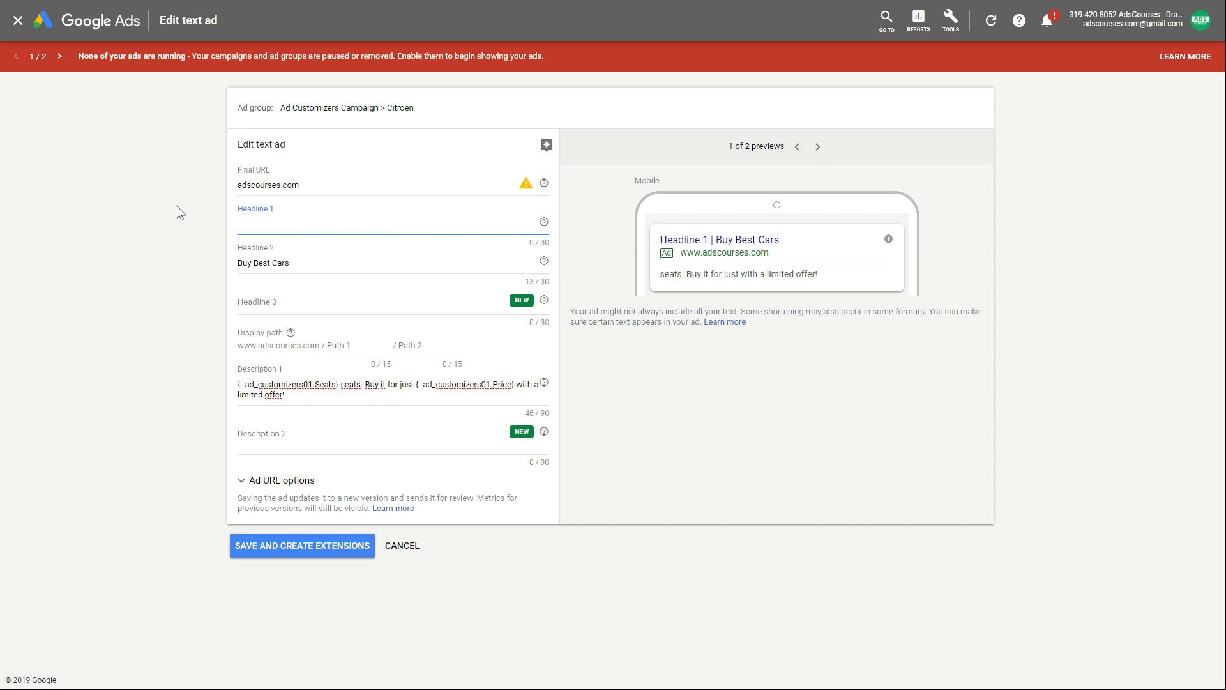
- Insert the {=ad_customizers01.Model} customizer into Headline 1 from the { suggestions
text({)
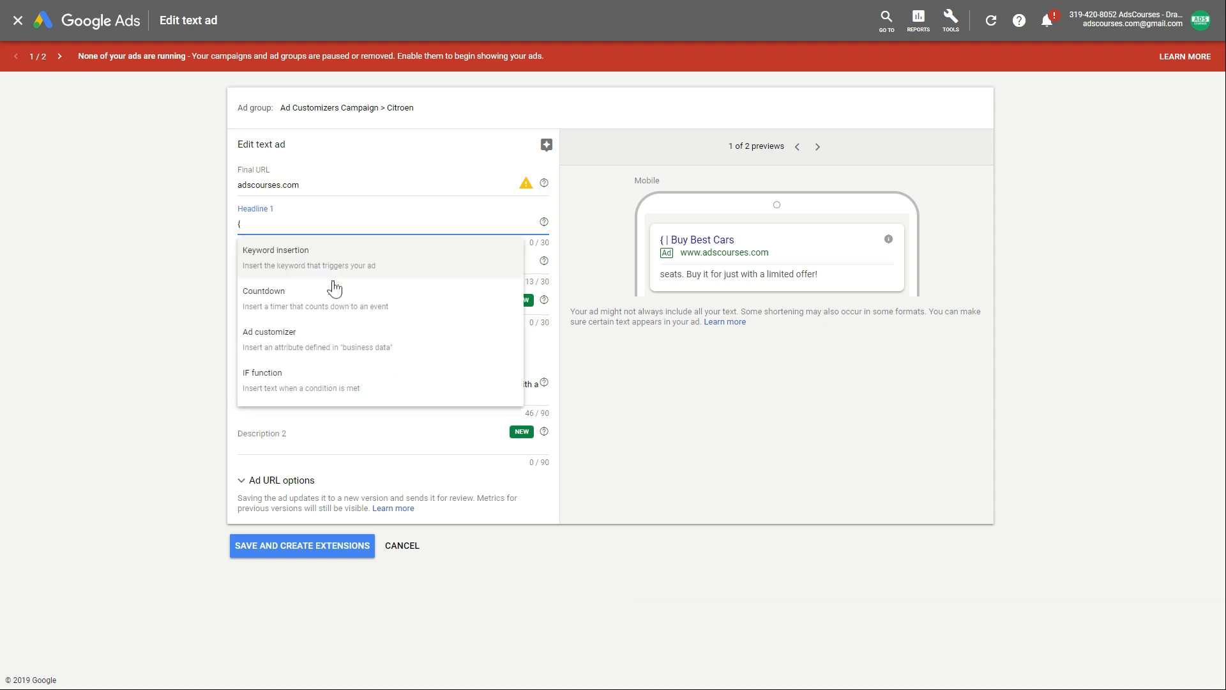
click(298, 344)
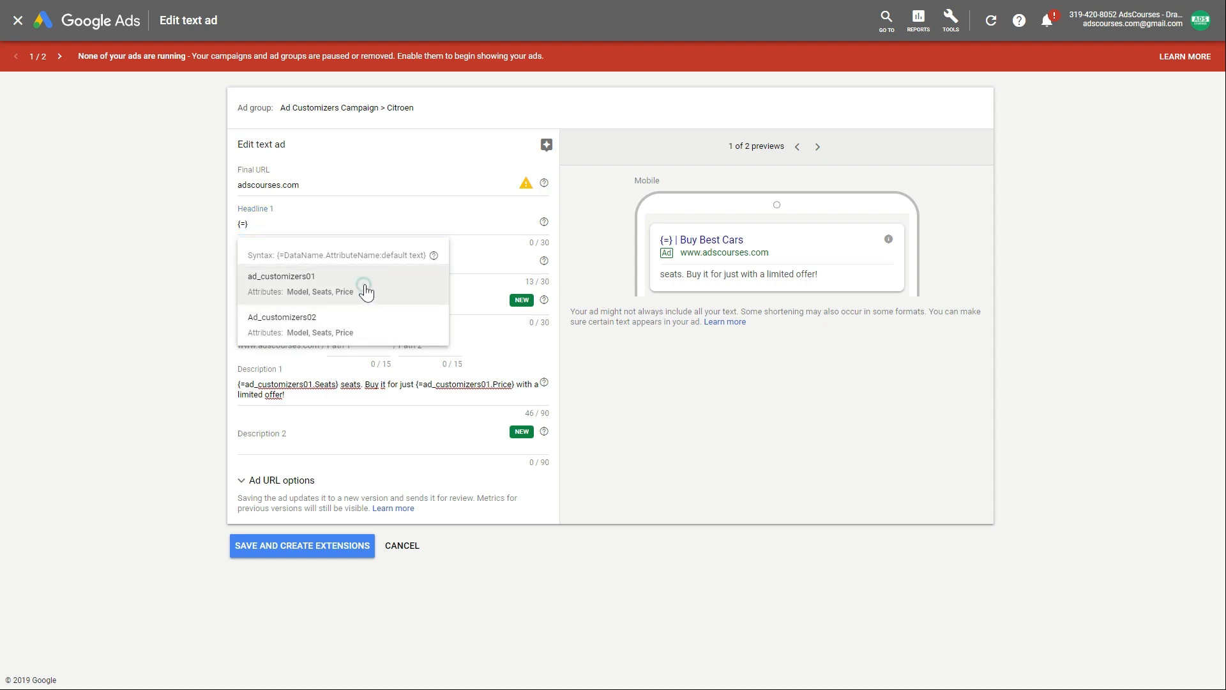
click(366, 287)
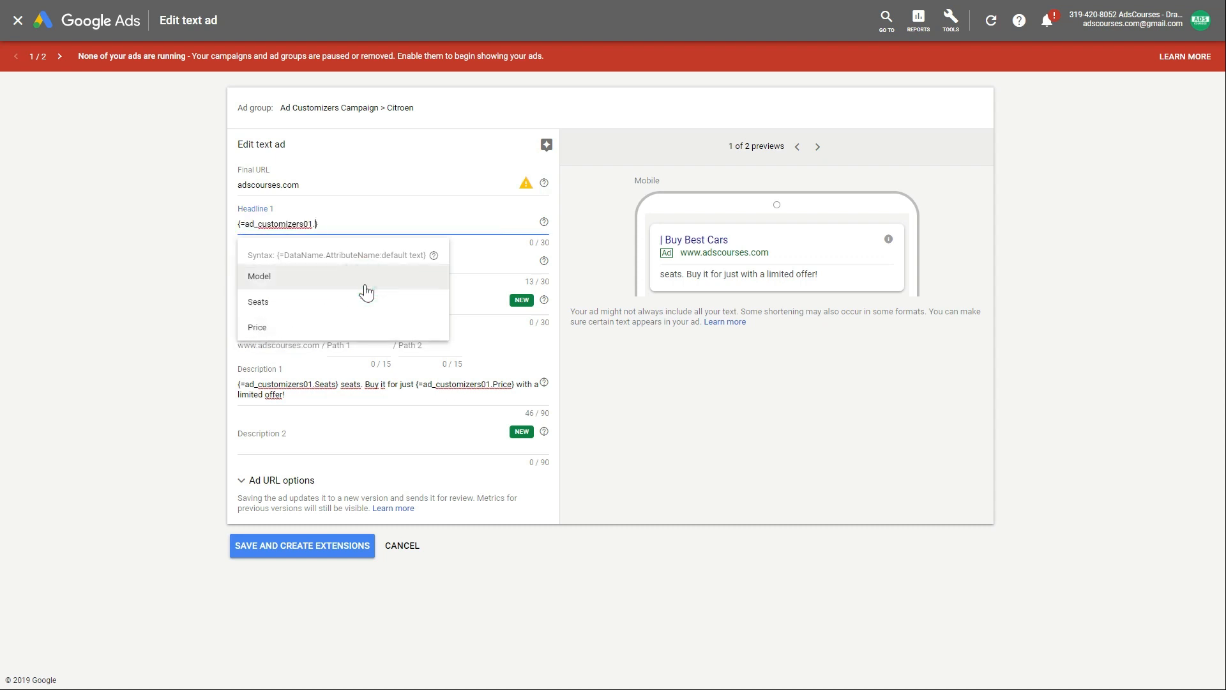
click(291, 288)
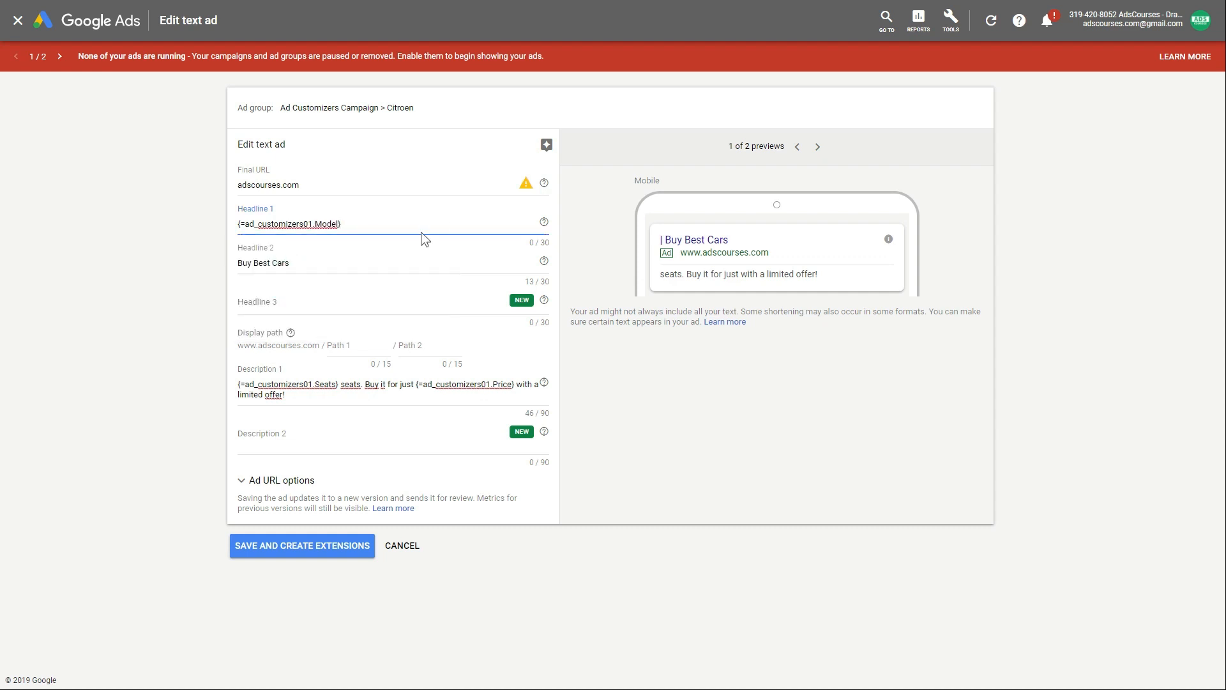
key(shift+Left)
key(shift+Left)
key(shift+Left)
key(shift+Left)
key(shift+Left)
key(shift+Left)
key(shift+Left)
key(shift+Left)
key(shift+Left)
key(shift+Left)
key(shift+Left)
key(shift+Left)
key(shift+Left)
key(shift+Left)
key(shift+Left)
key(shift+Left)
key(shift+Left)
key(shift+Left)
key(shift+Left)
key(shift+Left)
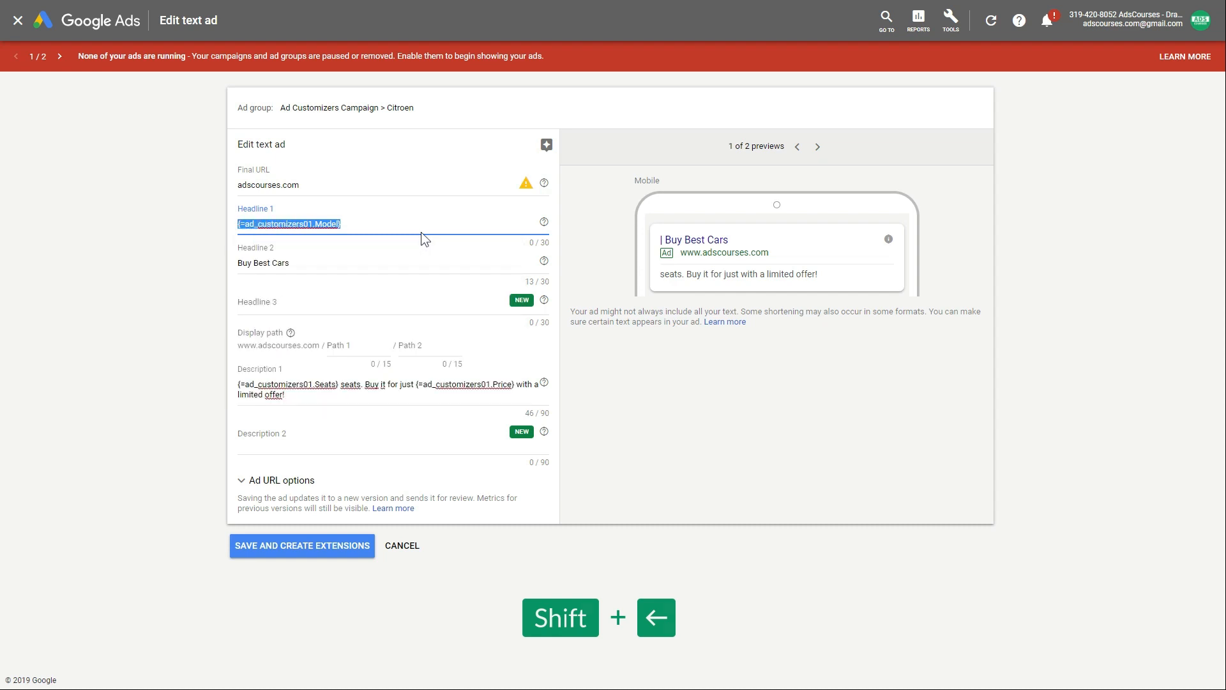
- Paste the original text back so Headline 1 reads {=ad_customizers01.Model} 2019 Sale
click(393, 223)
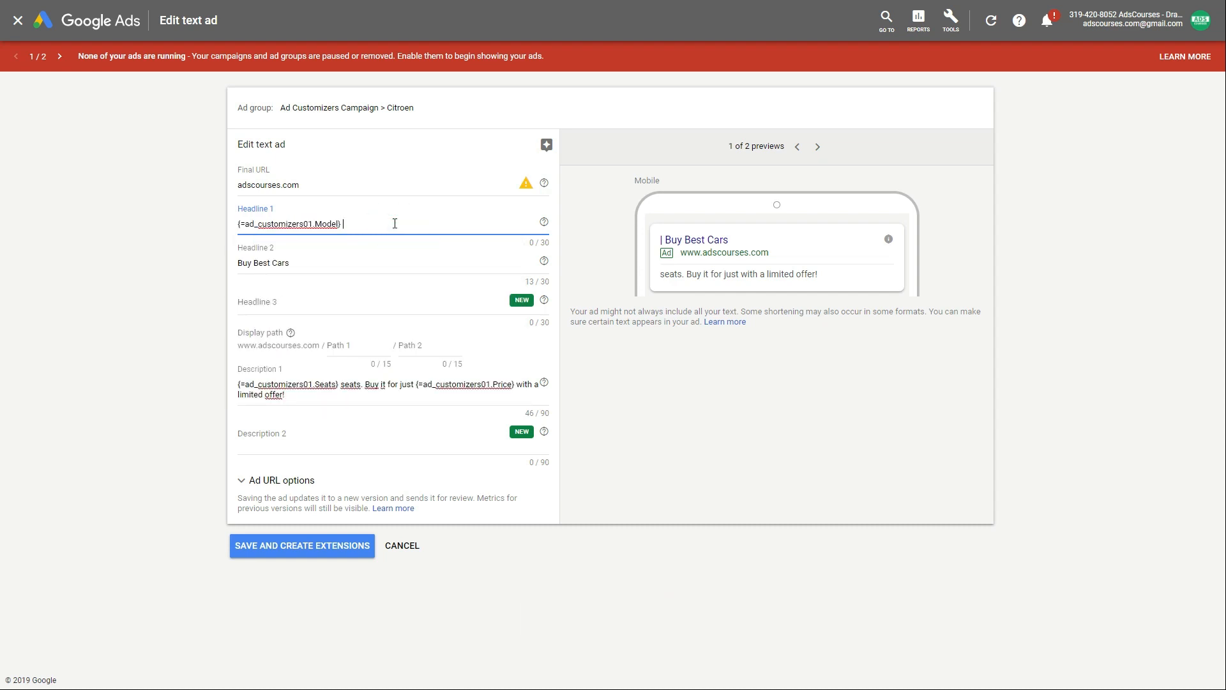
click(240, 222)
key(ctrl+a)
key(ctrl+v)
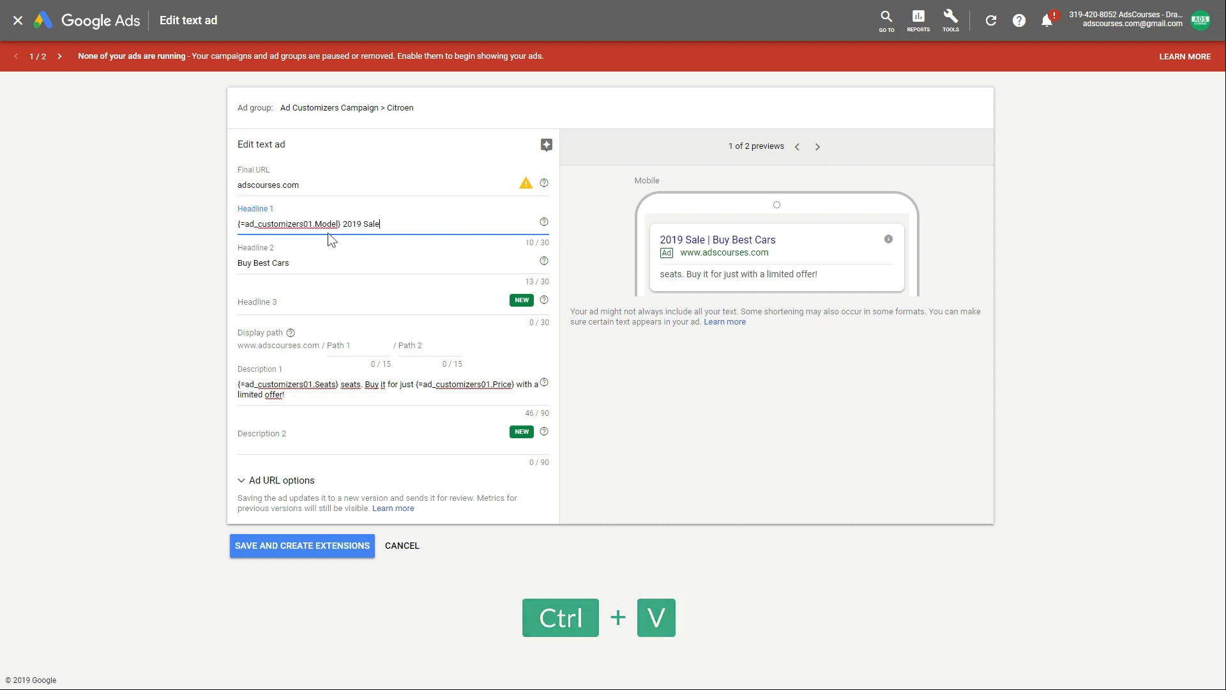
triple_click(408, 219)
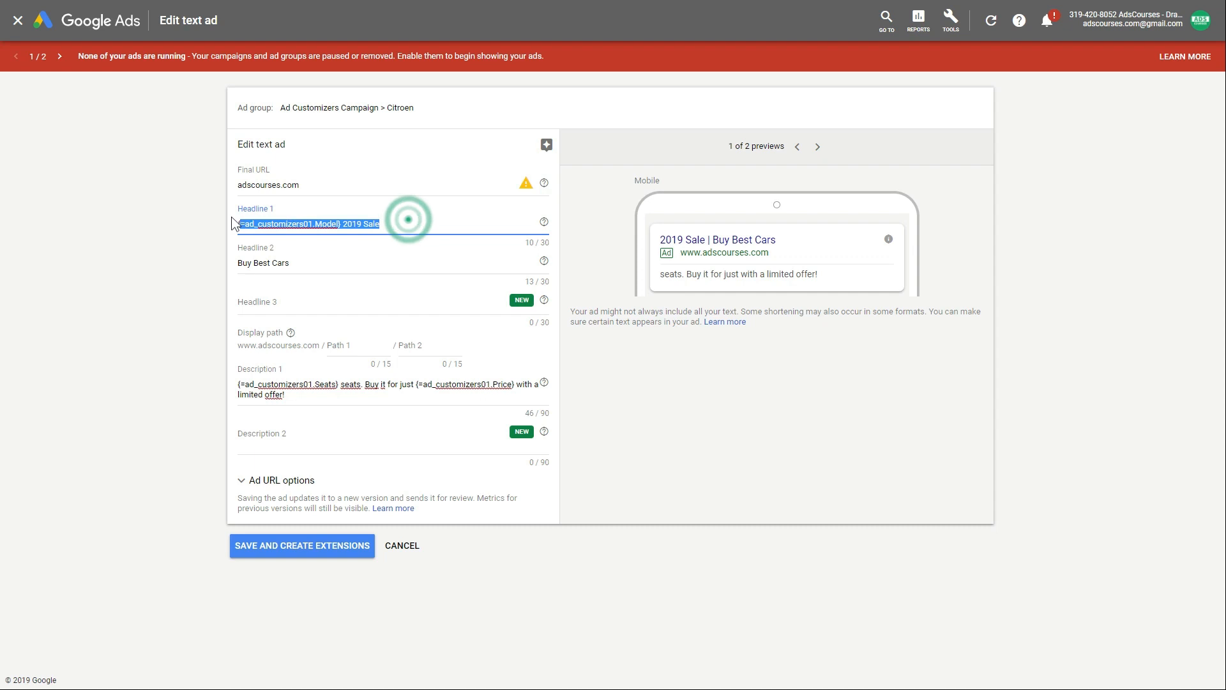
- Inspect the Headline 1 placeholder's data source, Model attribute and 2019 Sale text
click(263, 229)
key(Left)
key(Right)
key(shift+Right)
key(shift+Right)
key(shift+Right)
key(shift+Right)
key(shift+Right)
key(shift+Right)
key(shift+Right)
key(shift+Right)
key(shift+Right)
key(shift+Right)
key(shift+Right)
key(shift+Right)
key(shift+Right)
key(shift+Right)
key(shift+Right)
key(shift+Right)
key(shift+Left)
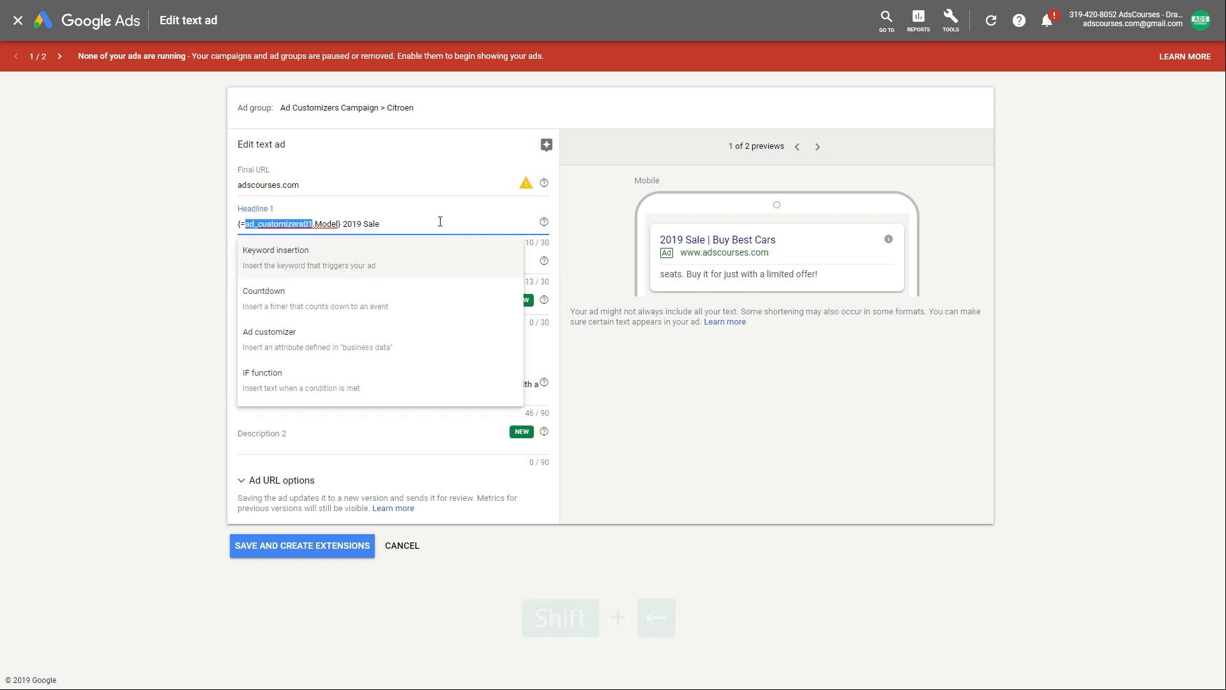
key(Right)
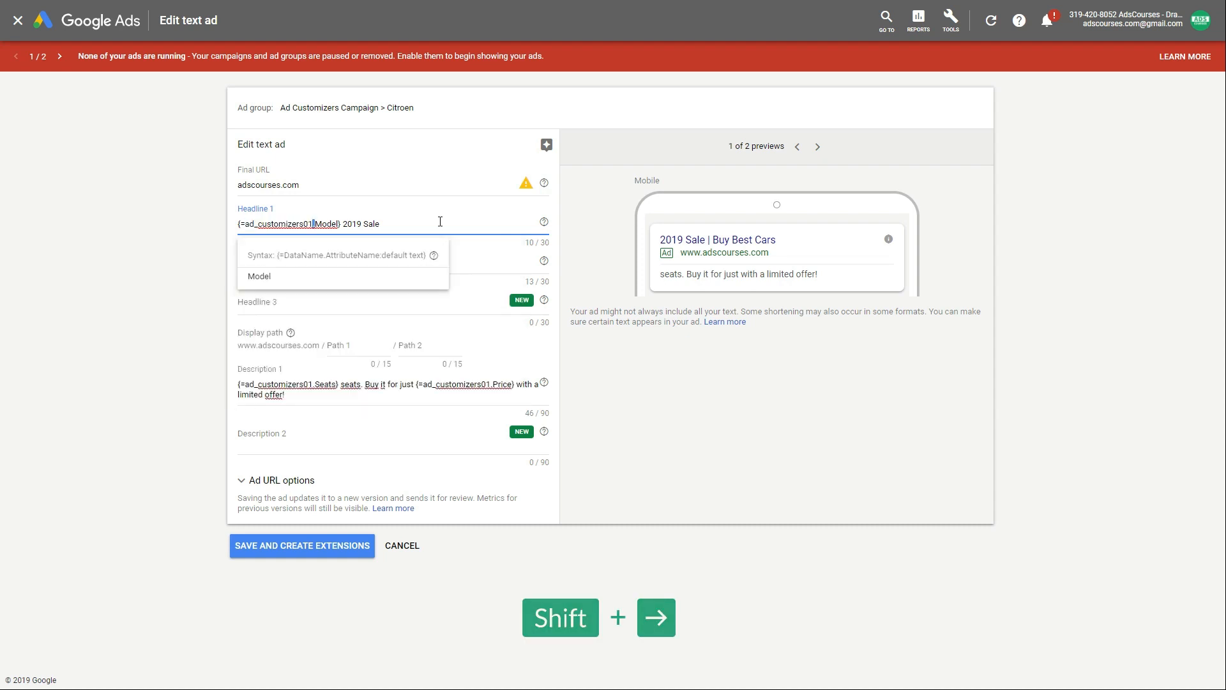
key(shift+Right)
key(shift+Right)
key(shift+Right)
key(shift+Right)
key(shift+Right)
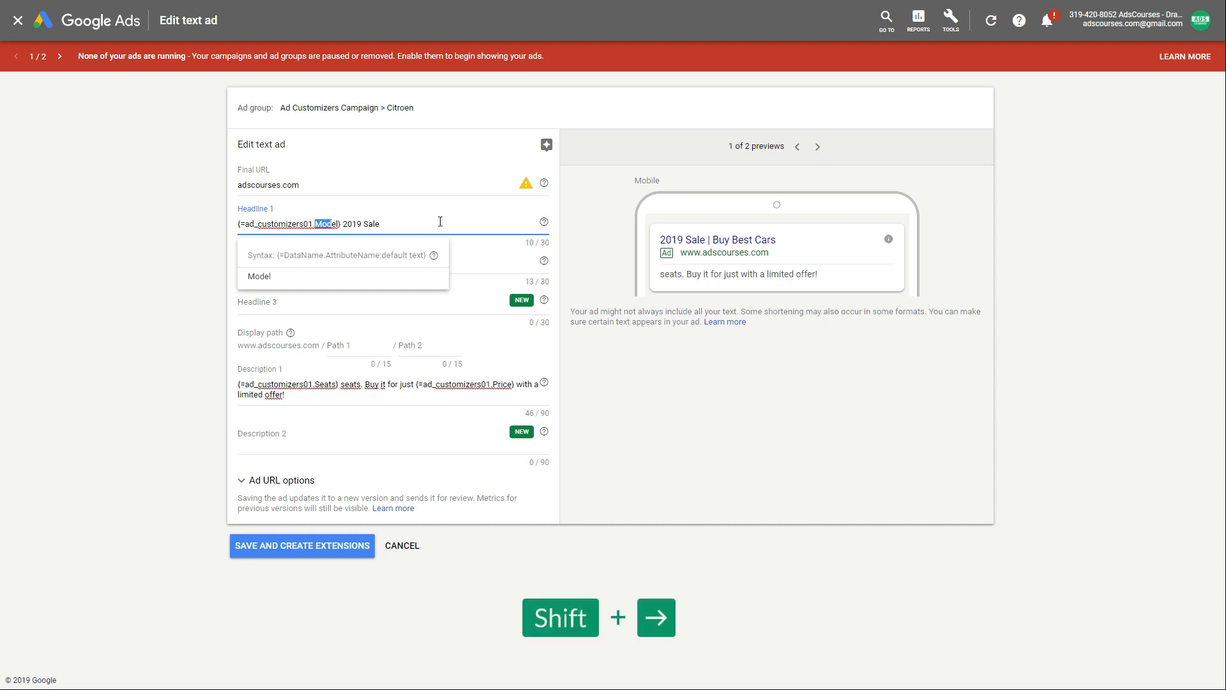
drag(343, 224, 385, 220)
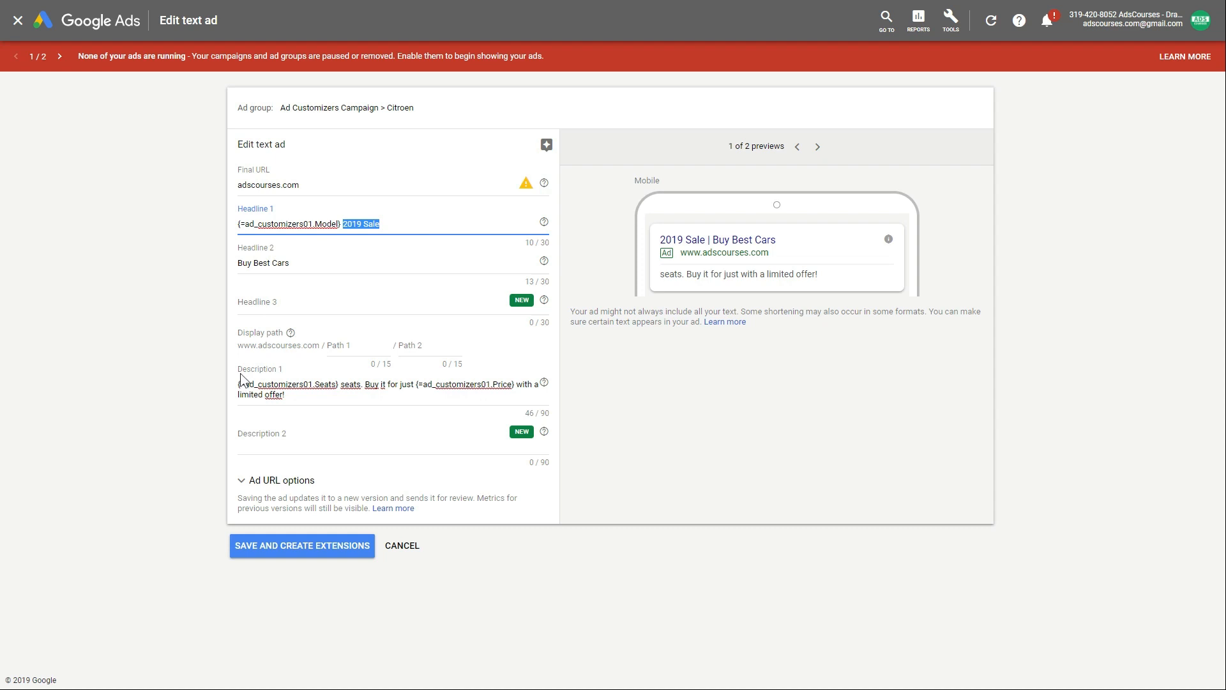
- Inspect Description 1's Seats and Price placeholders and the 'limited offer!' text
click(221, 386)
click(315, 384)
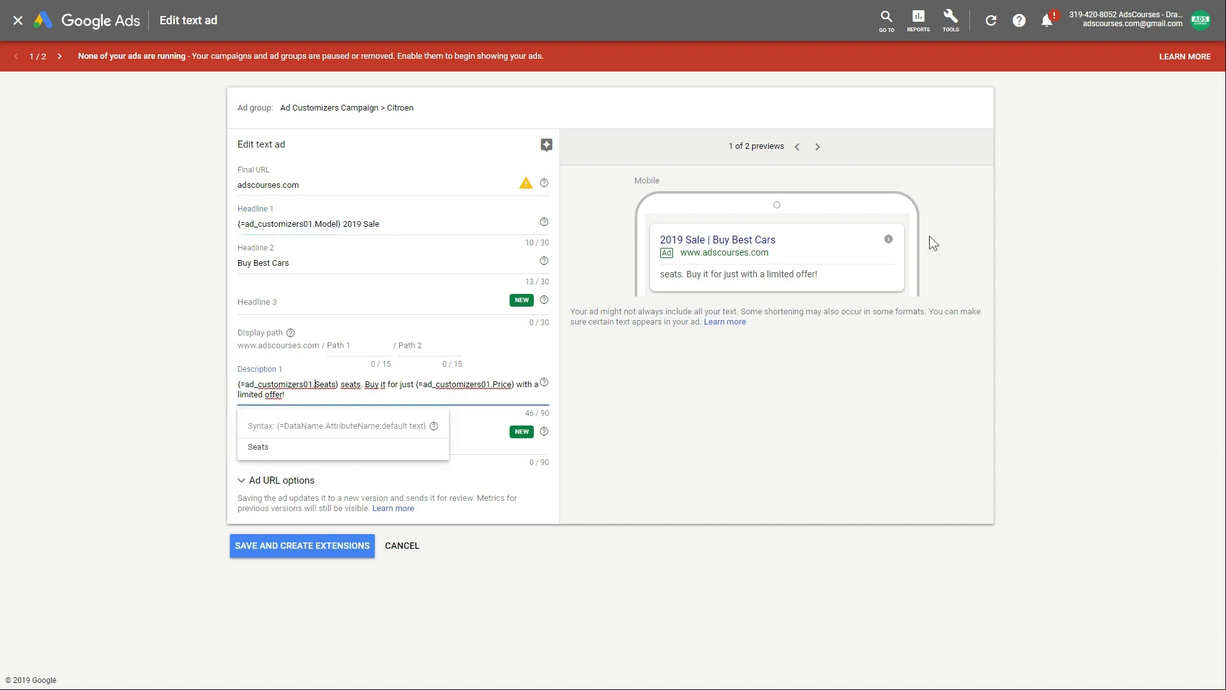
key(shift+Right)
key(shift+Right)
key(shift+Right)
key(shift+Right)
key(shift+Right)
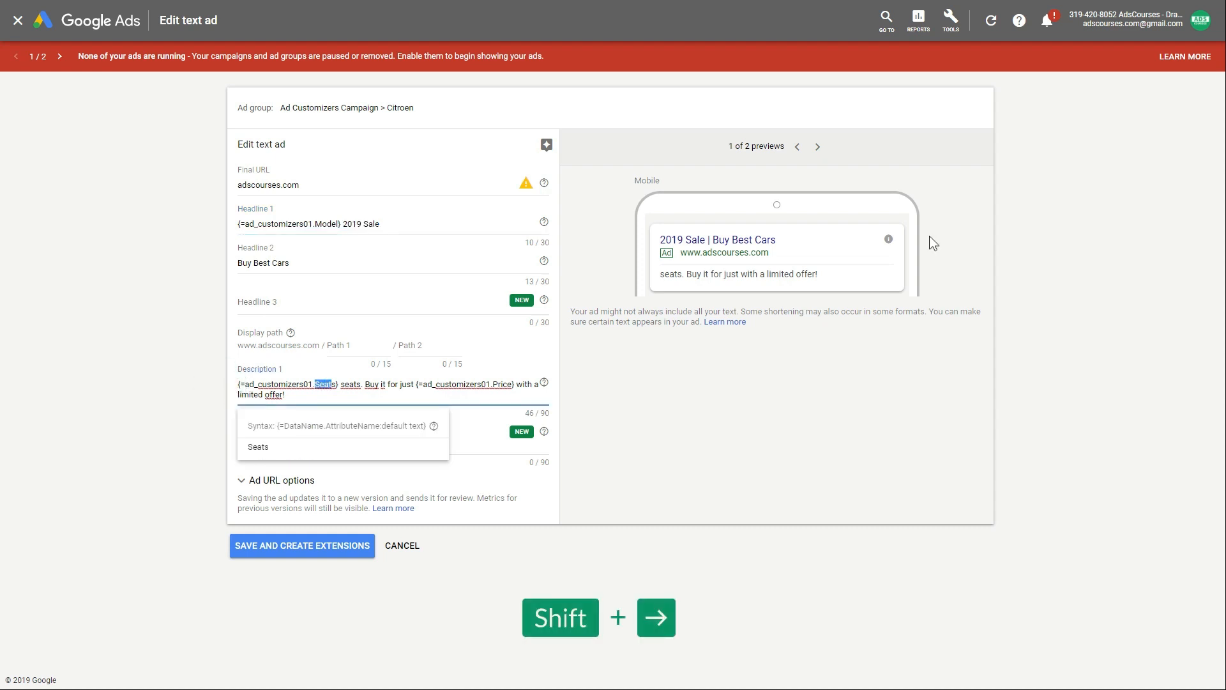
key(shift+Left)
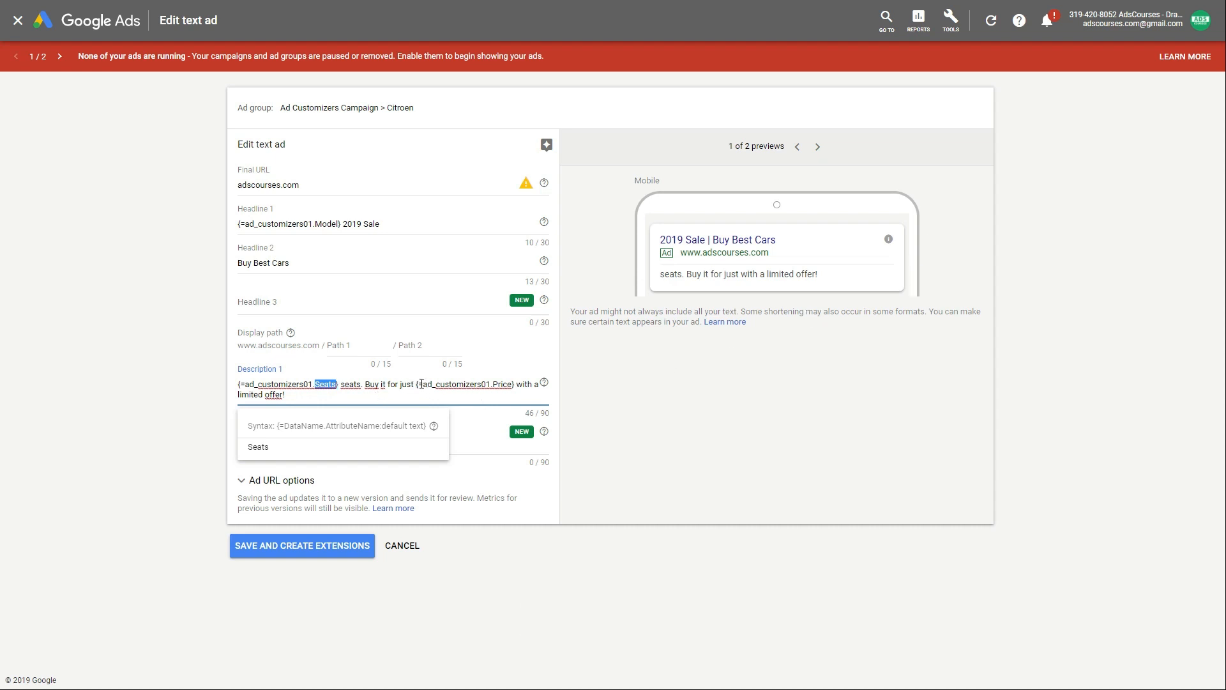
drag(423, 384, 490, 384)
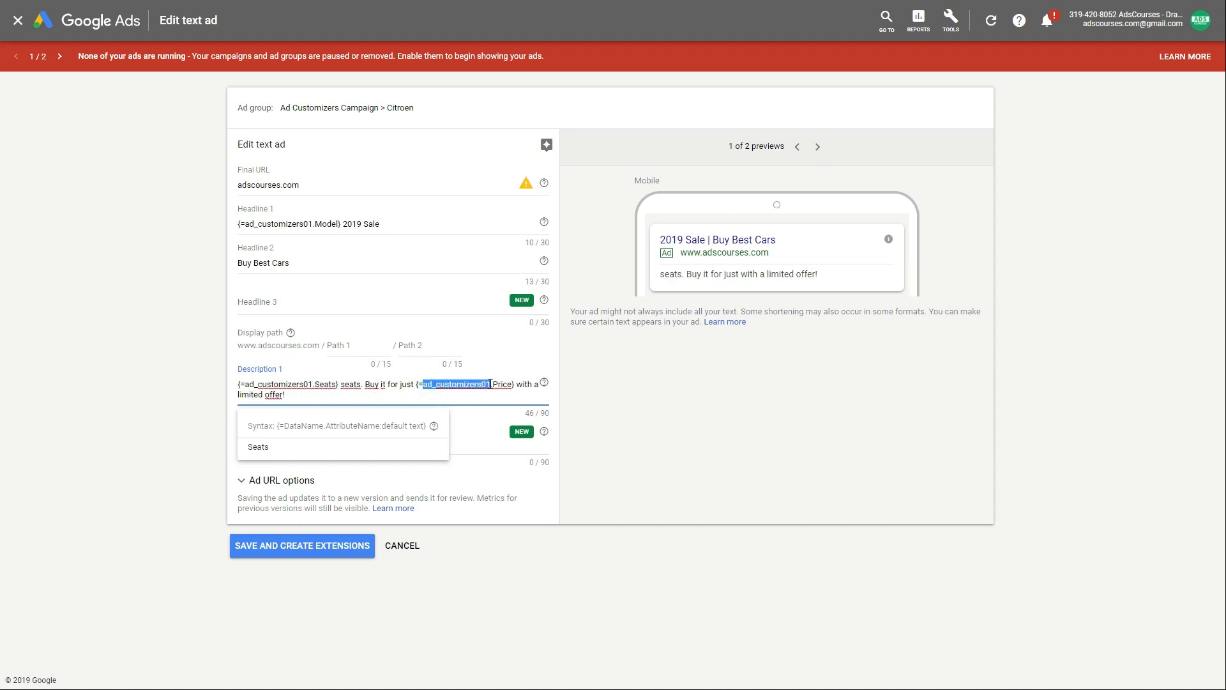
click(492, 384)
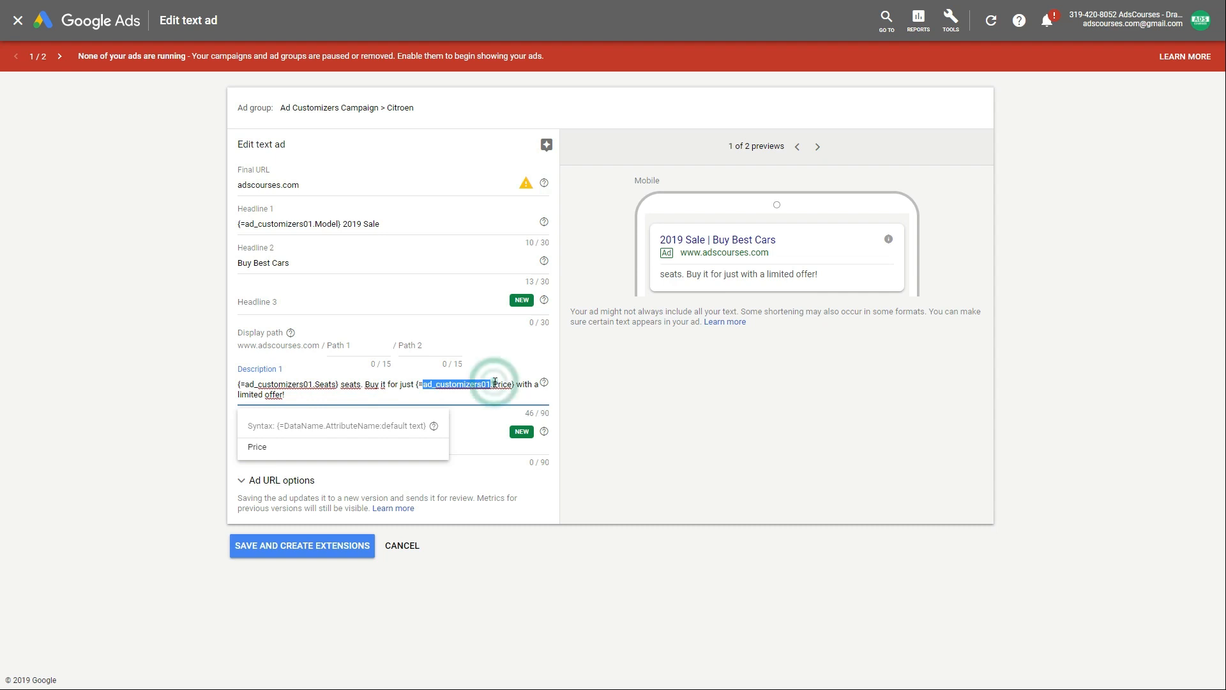
key(shift+Right)
key(shift+Right)
key(shift+Right)
key(shift+Right)
key(shift+Right)
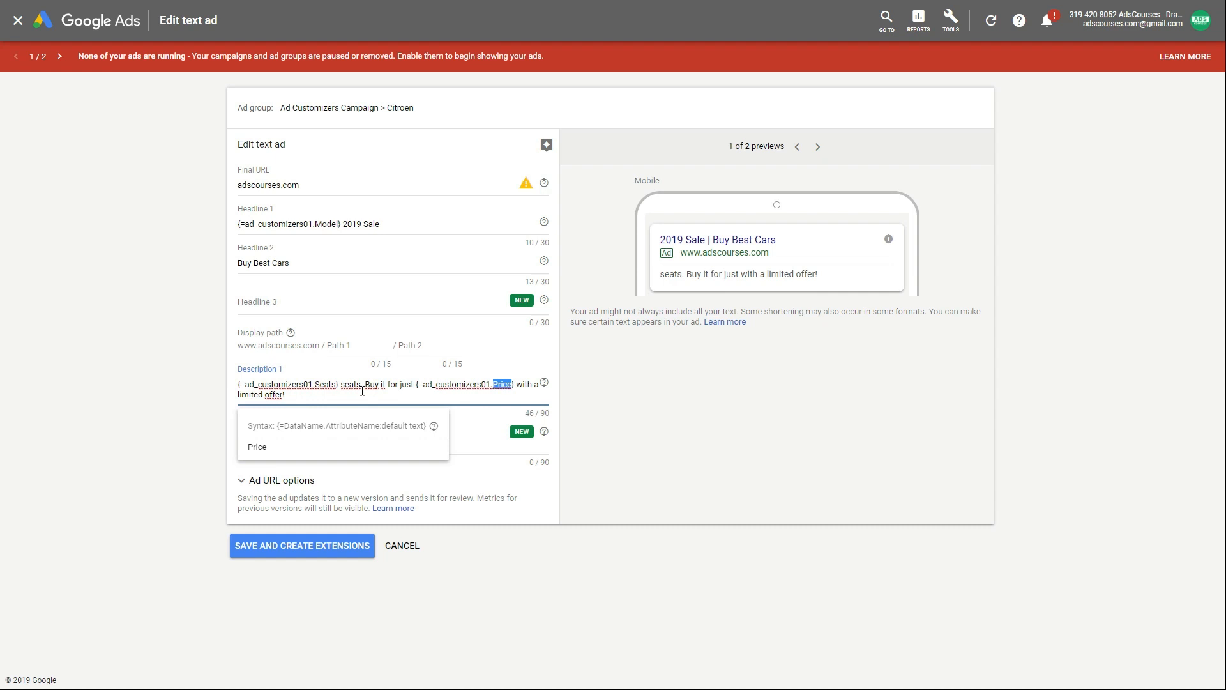
drag(285, 395, 235, 397)
click(91, 416)
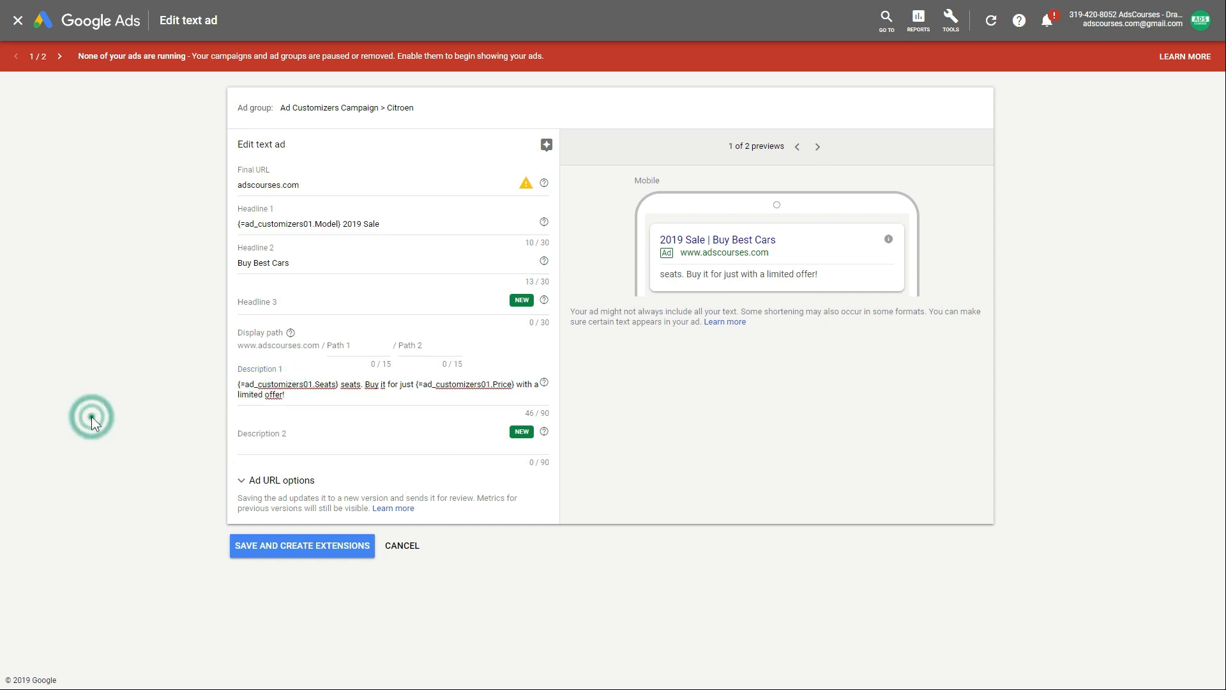
drag(339, 224, 240, 224)
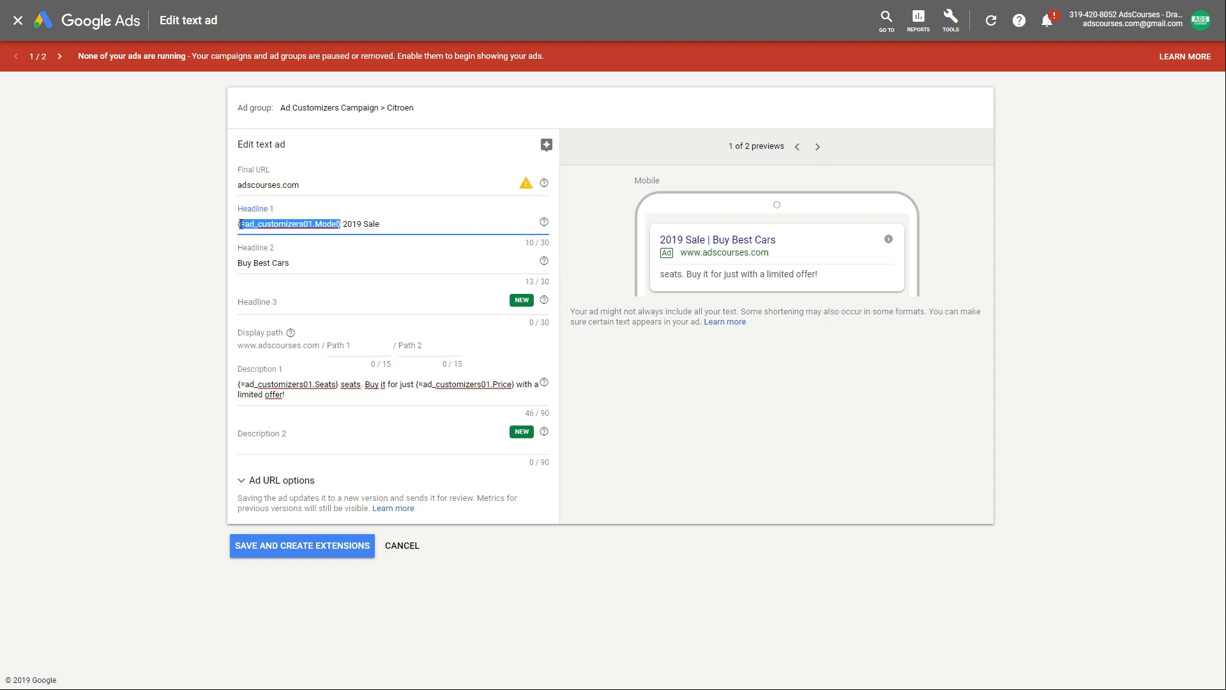
click(111, 301)
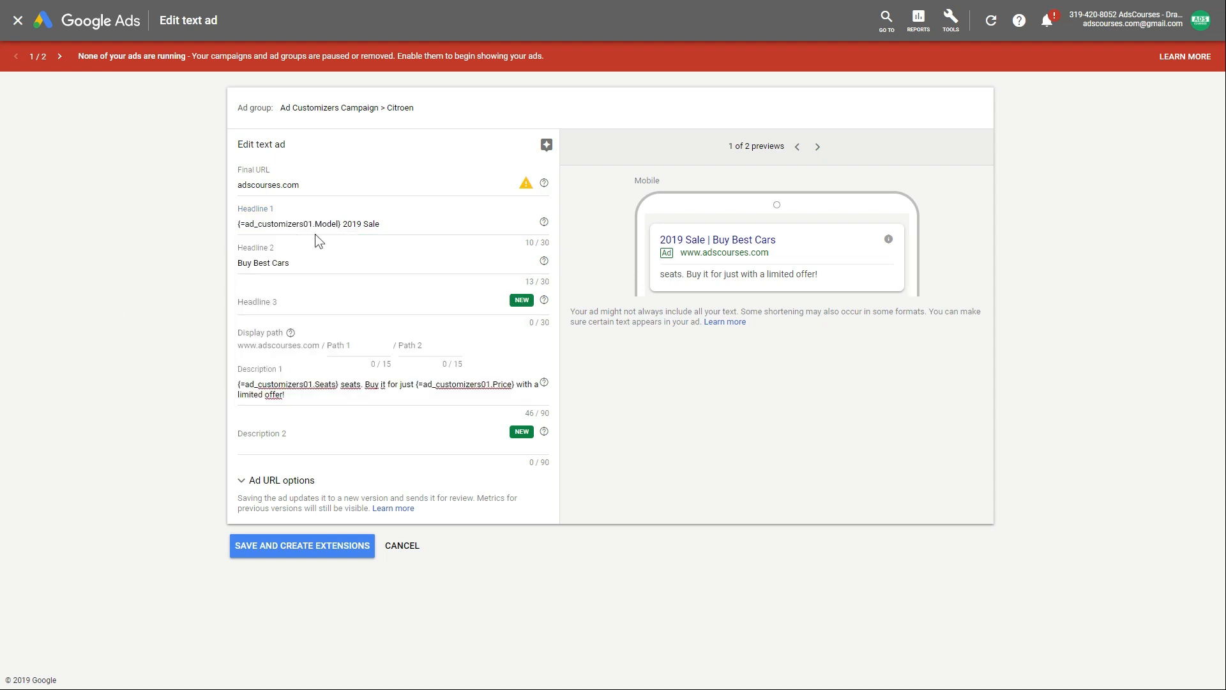
click(341, 225)
click(284, 339)
click(416, 382)
drag(417, 381, 516, 388)
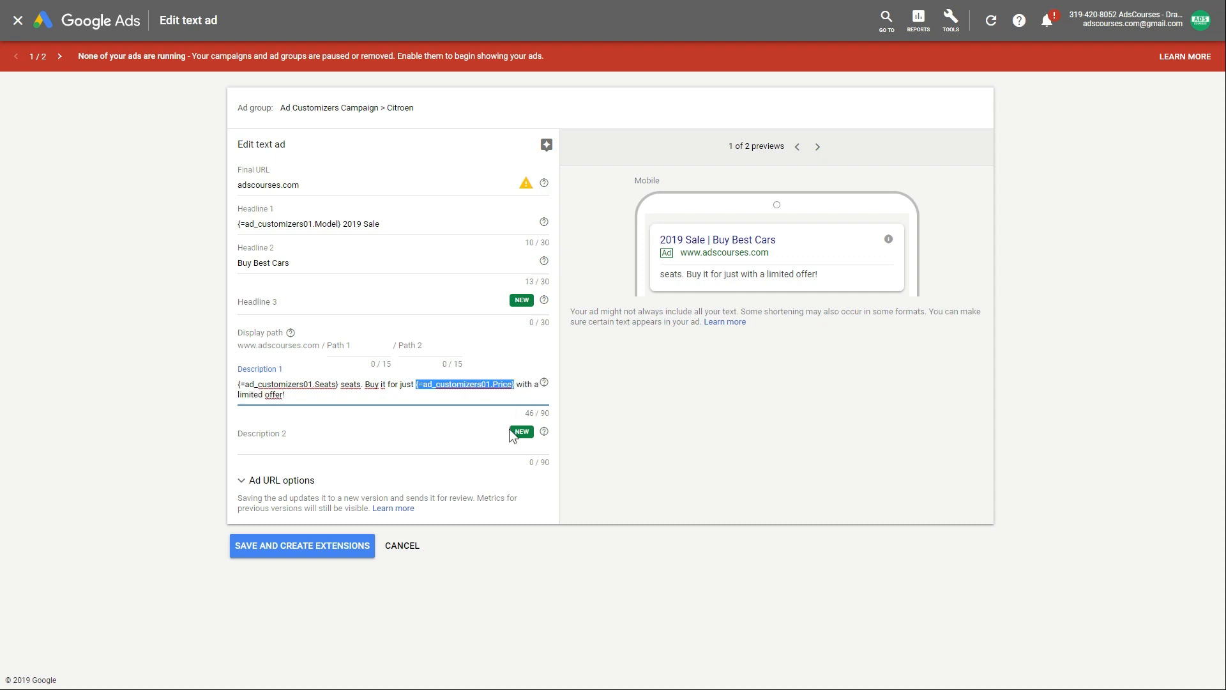
click(303, 551)
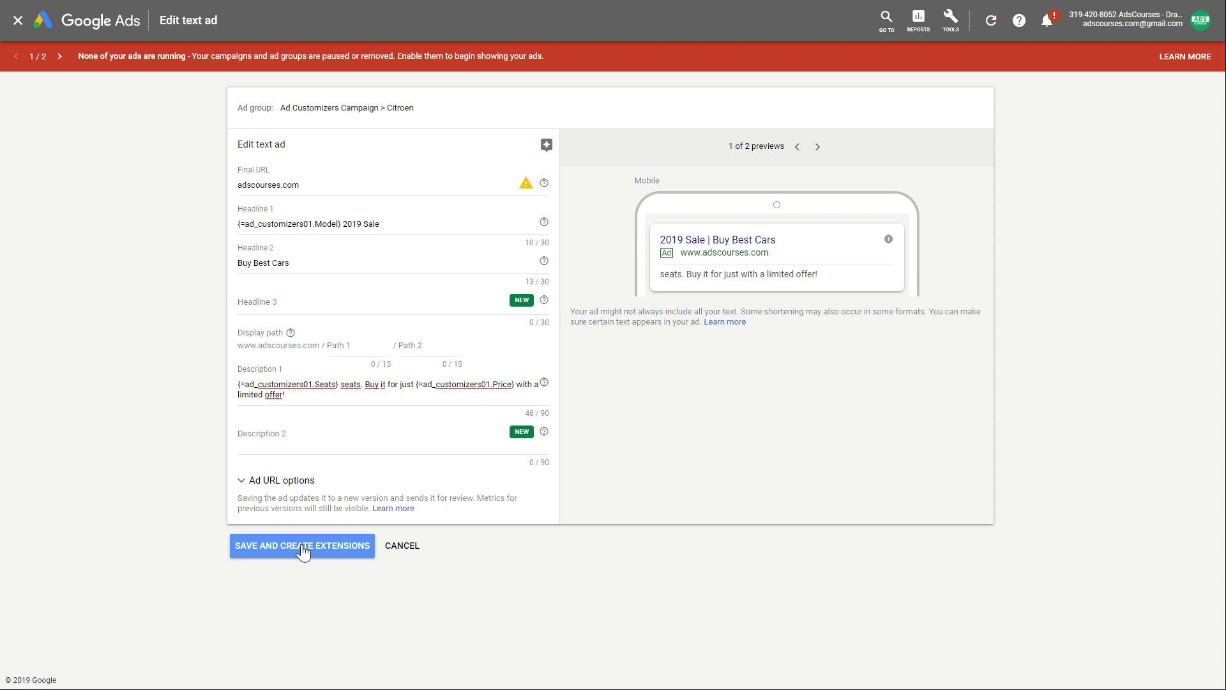
drag(288, 395, 207, 380)
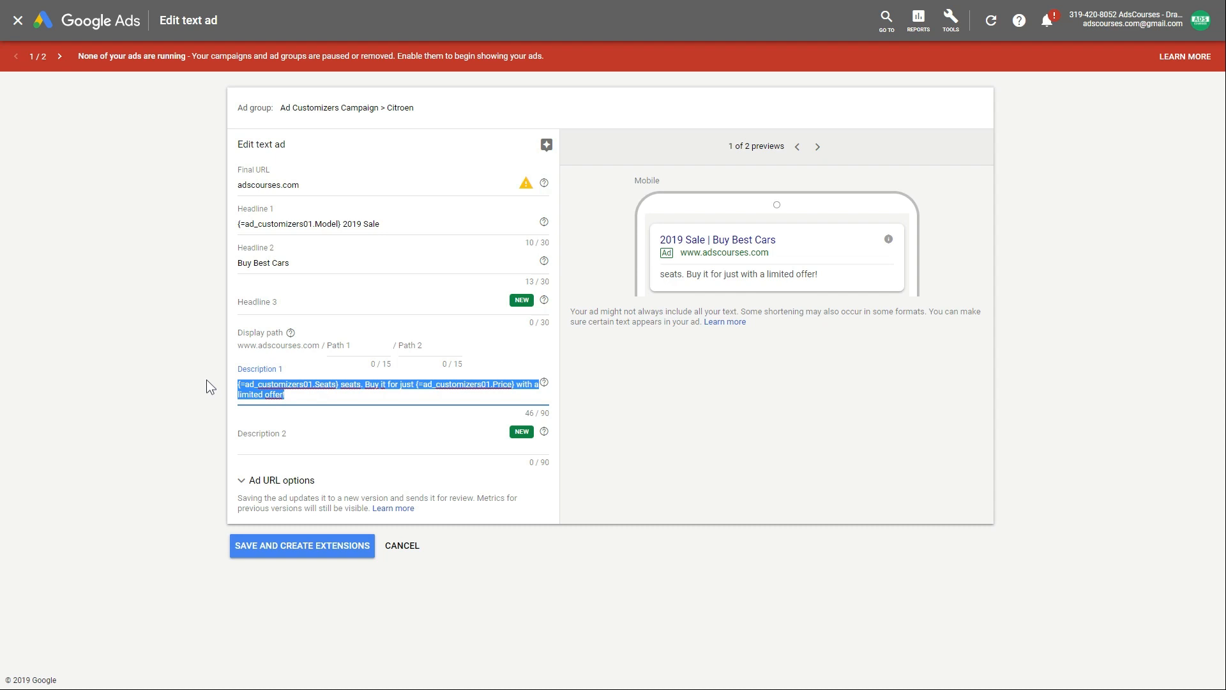
click(315, 397)
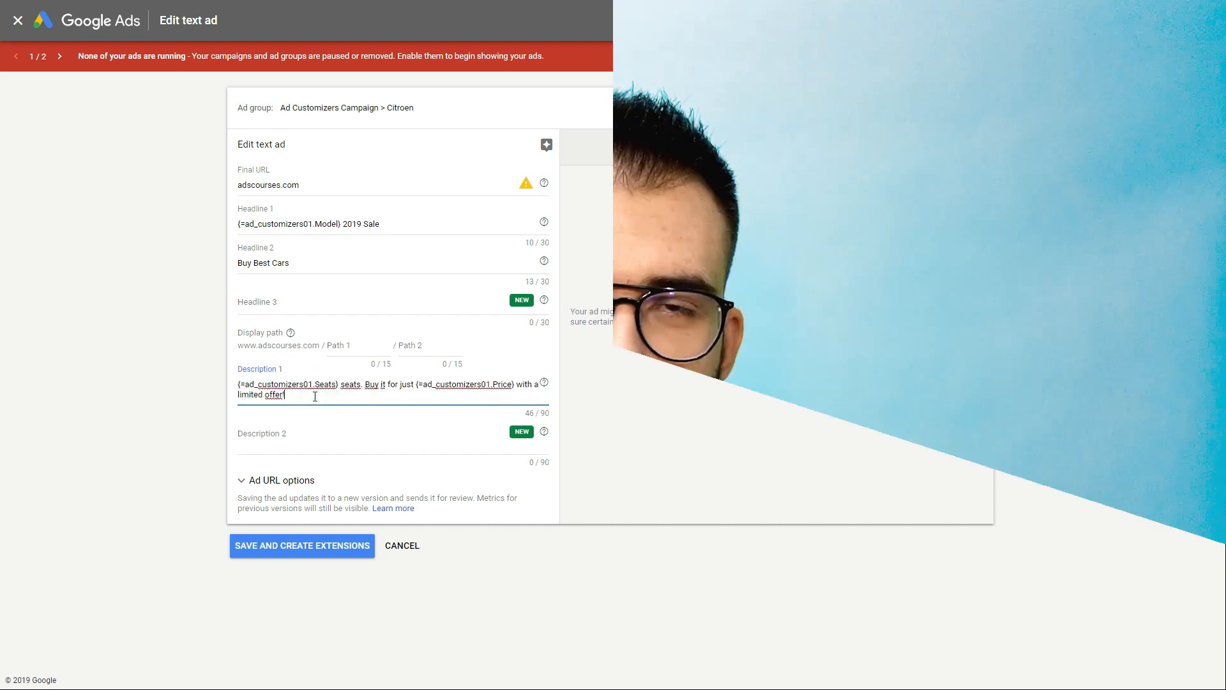